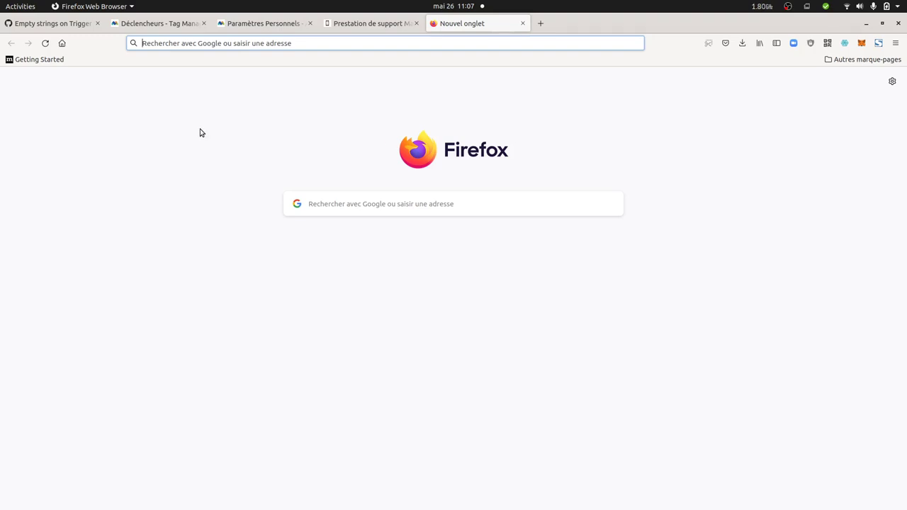
Open the GitHub issue "Empty strings on Trigger Setup" and examine the trigger conditions in its example
click(74, 29)
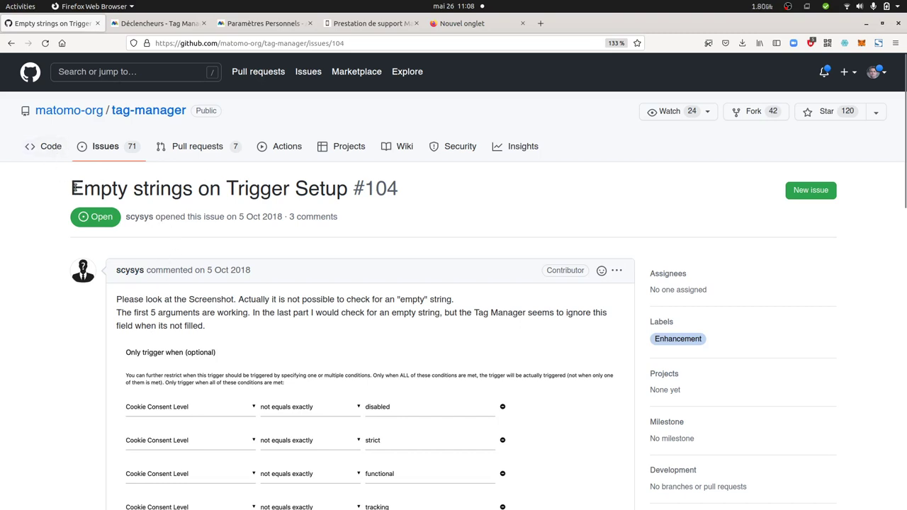
drag(73, 187, 347, 186)
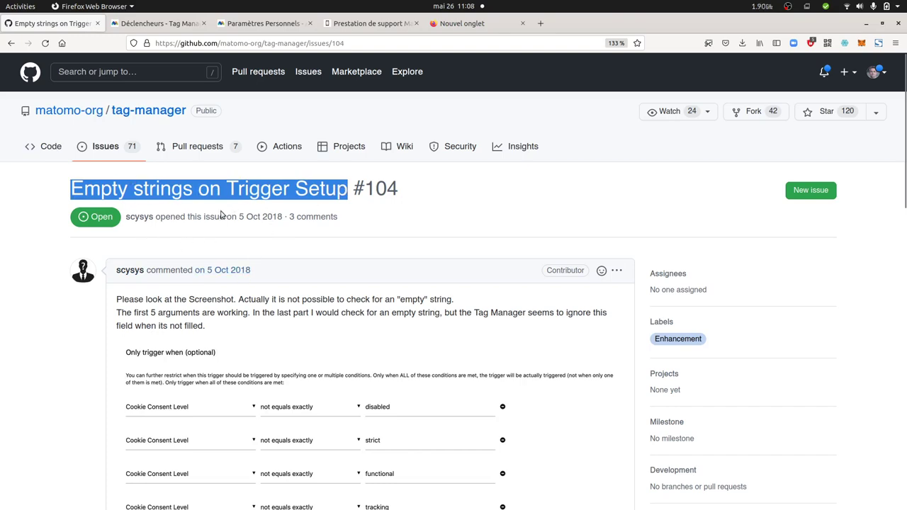
scroll(339, 352, down, 5)
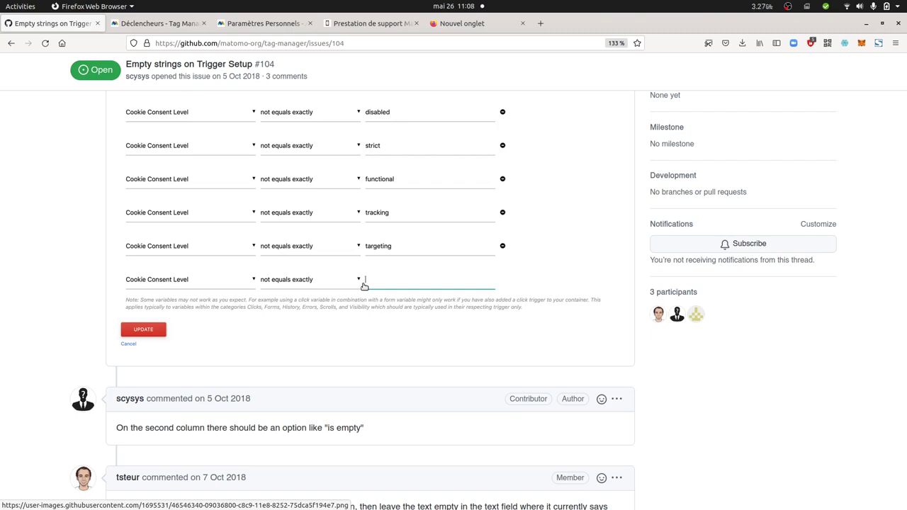
Examine the Click Text regular expression condition in the Matomo trigger "Tous les clics d'éléments or p ou h2", and reload the trigger page
click(179, 23)
scroll(334, 333, down, 5)
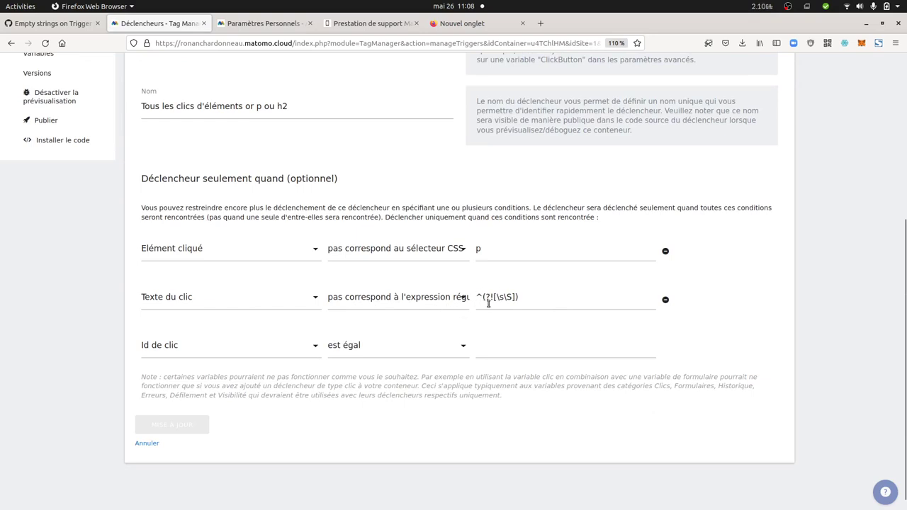
drag(525, 297, 485, 321)
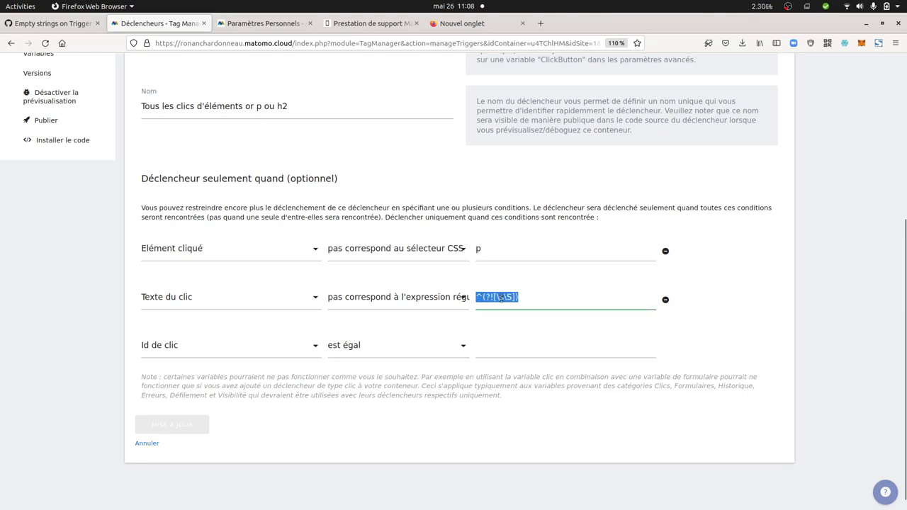
scroll(445, 264, up, 5)
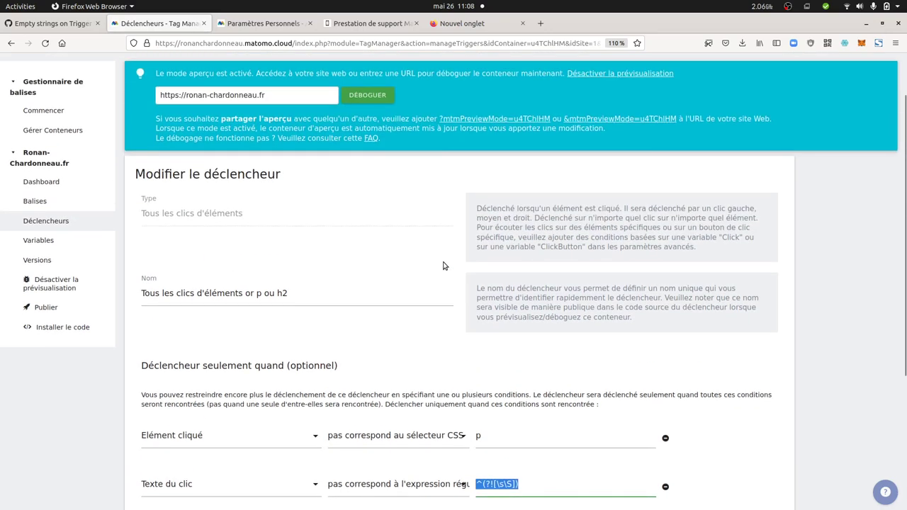
scroll(445, 266, down, 4)
scroll(402, 316, up, 3)
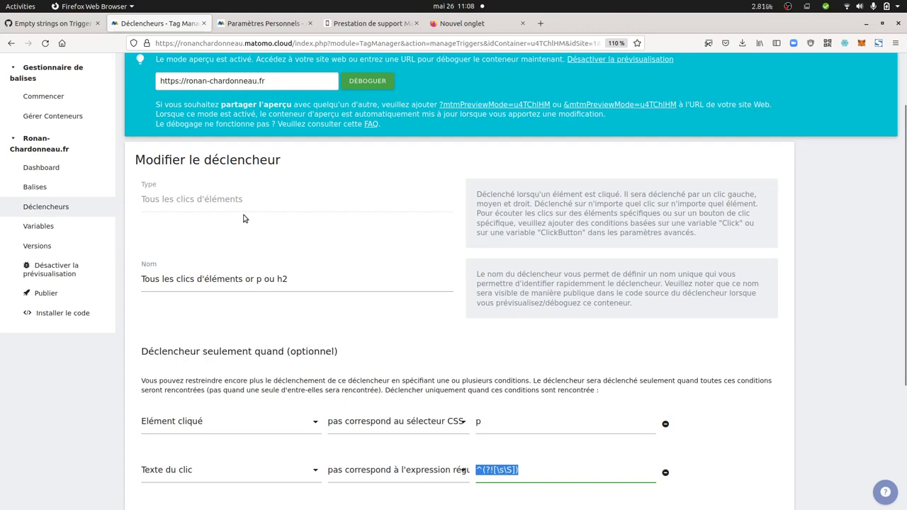
key(F5)
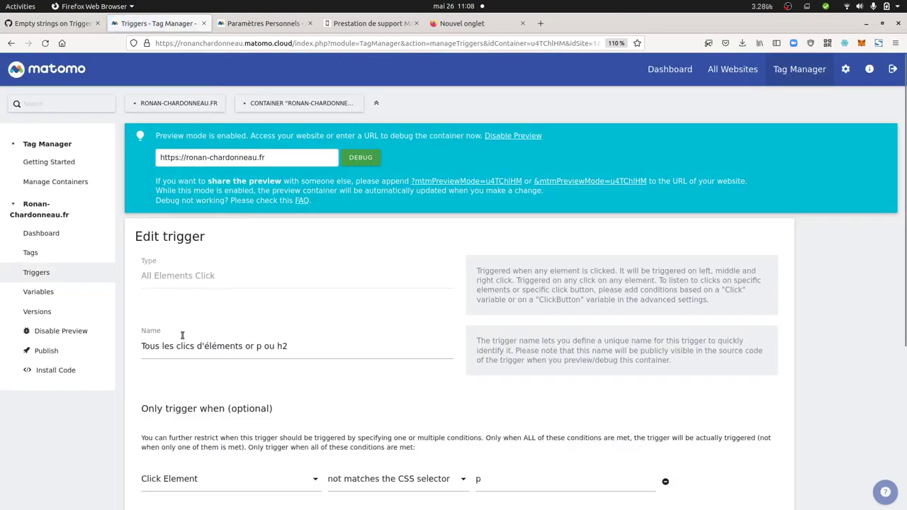
Open the "Tous les clics" tag for editing and view the settings of its attached trigger
click(66, 258)
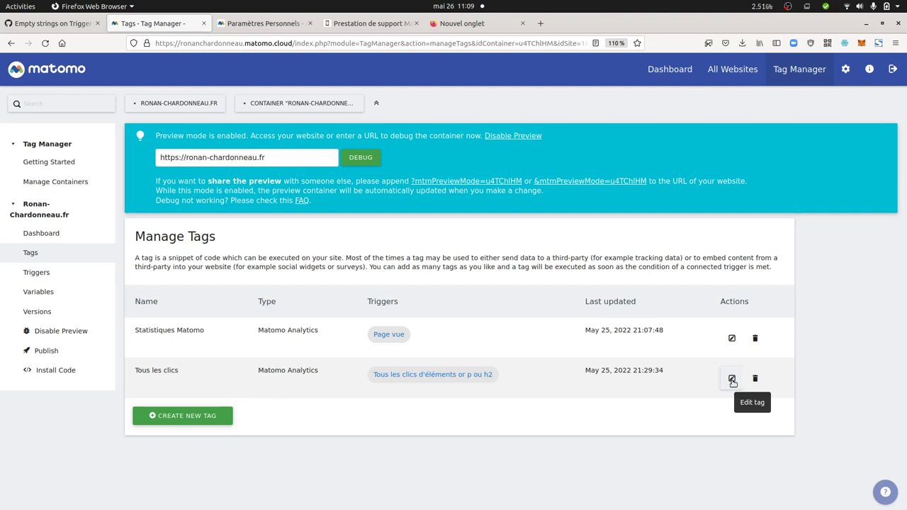
click(732, 379)
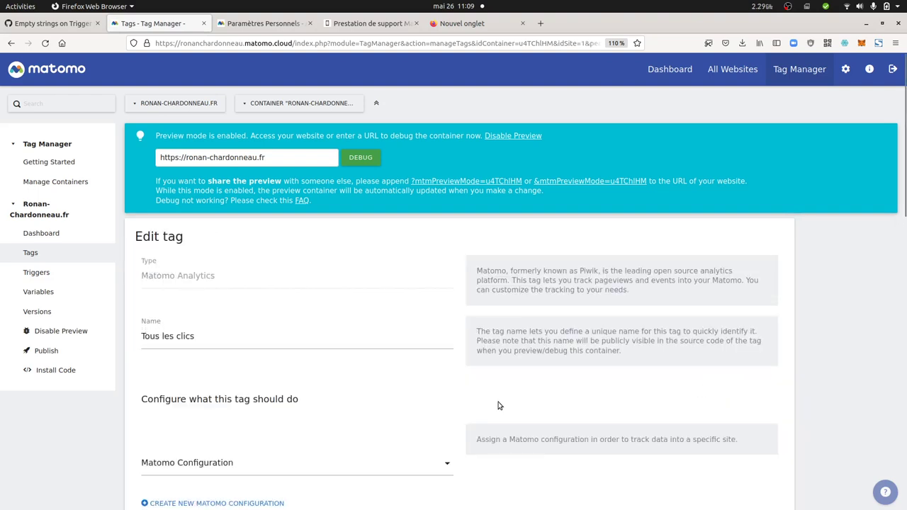
scroll(496, 405, down, 4)
scroll(496, 405, down, 10)
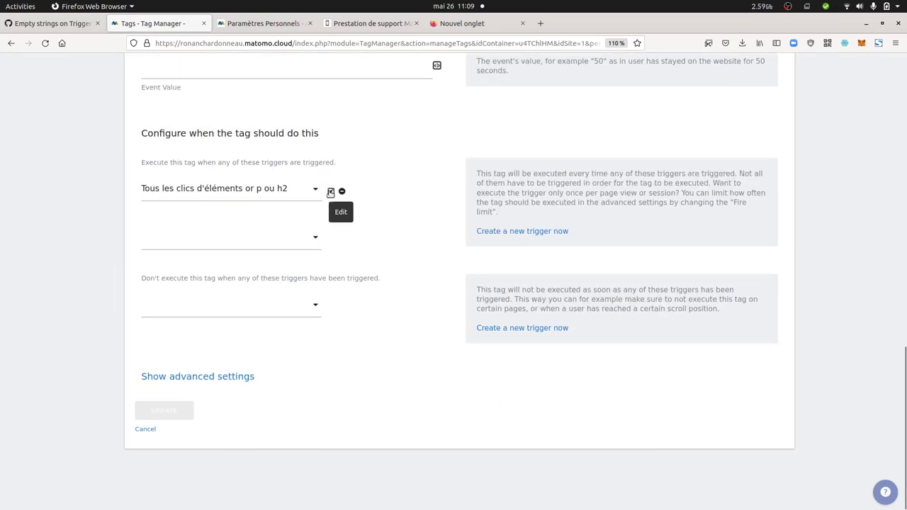
click(330, 193)
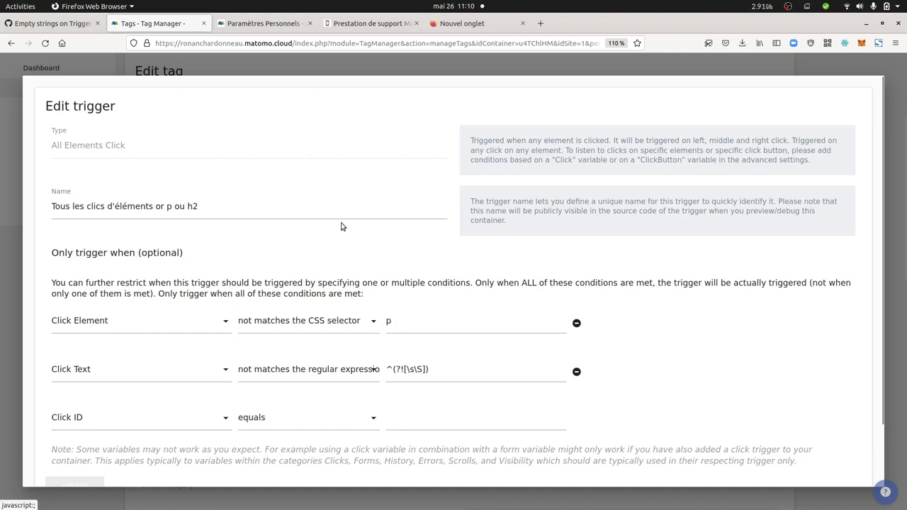
click(316, 70)
scroll(339, 286, up, 3)
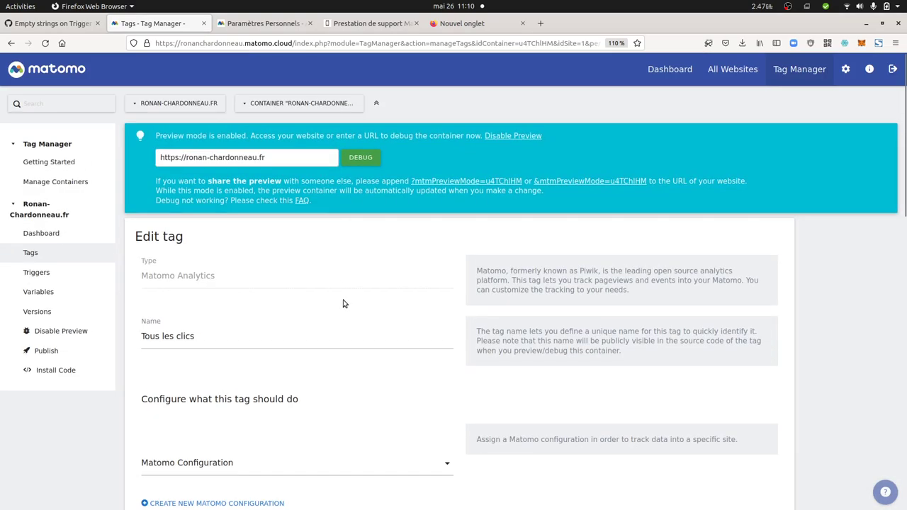
Debug the container on the website, test a click on the first article's intro paragraph, and open the resulting event
click(357, 156)
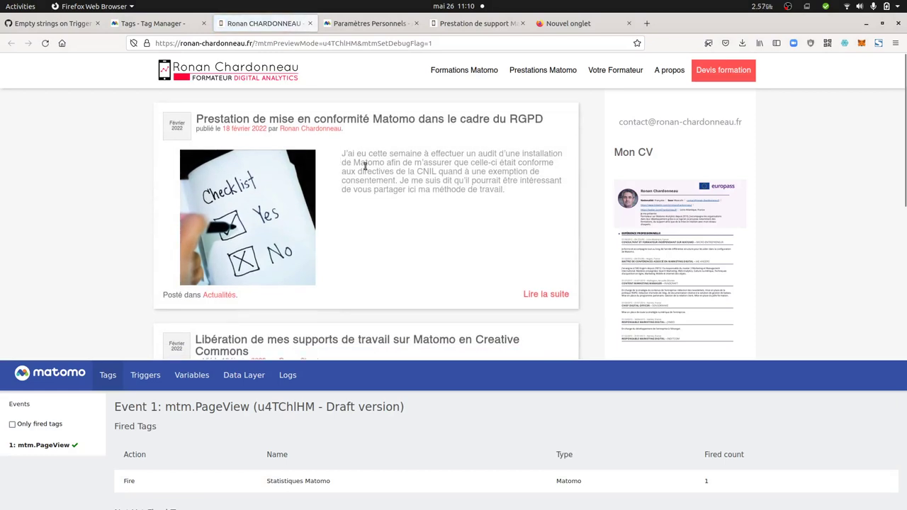
click(368, 166)
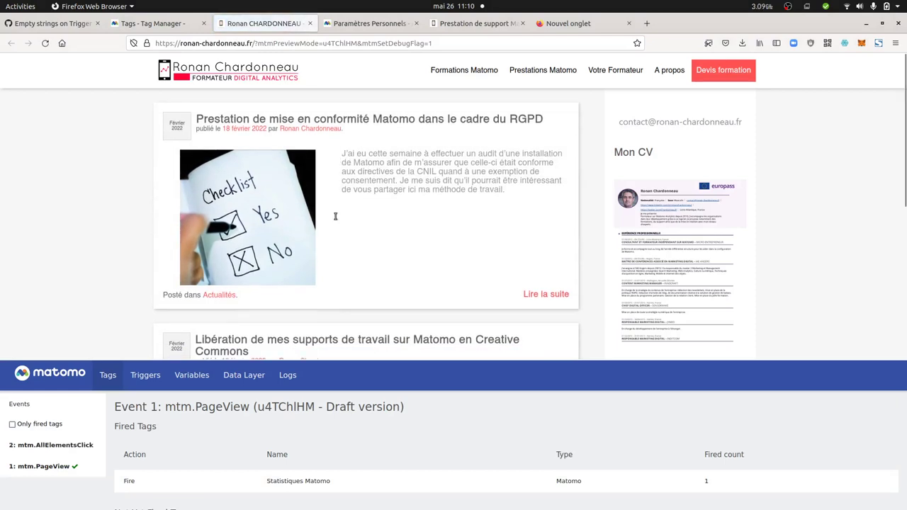
click(63, 448)
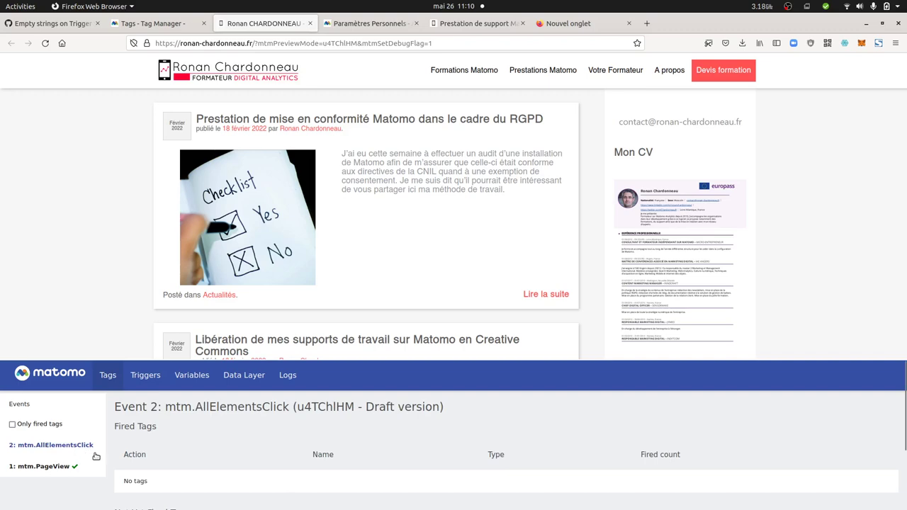
Inspect the HTML element behind the first article's intro paragraph
right_click(403, 171)
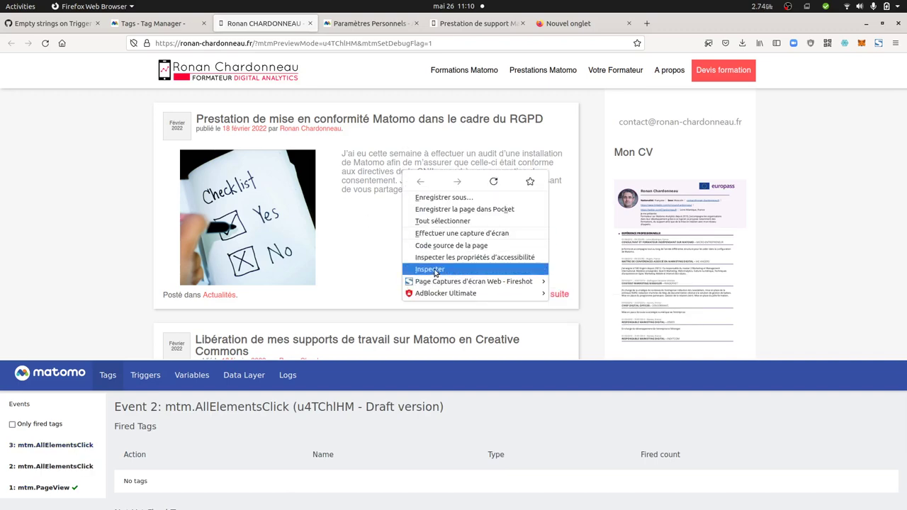
click(432, 269)
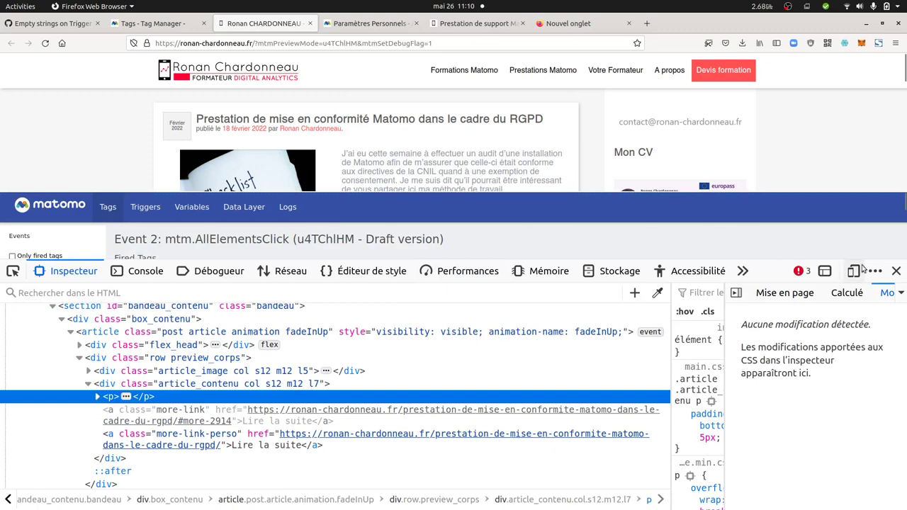
click(896, 271)
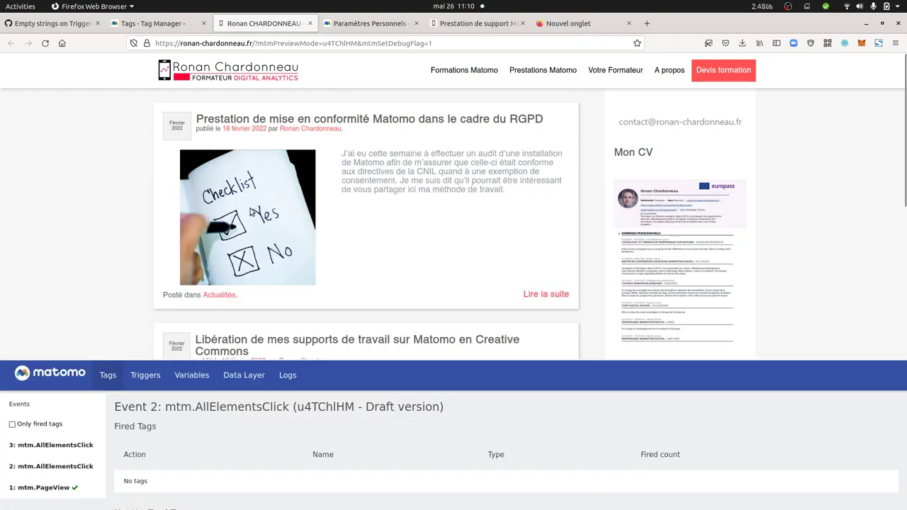
Test a click on the first article's checklist image, check the recorded events, and inspect the image's HTML element
click(243, 221)
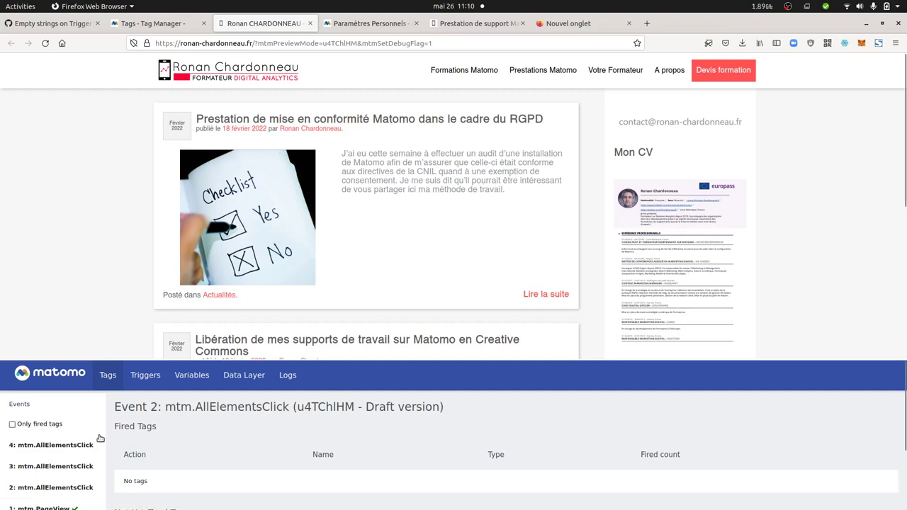
click(71, 447)
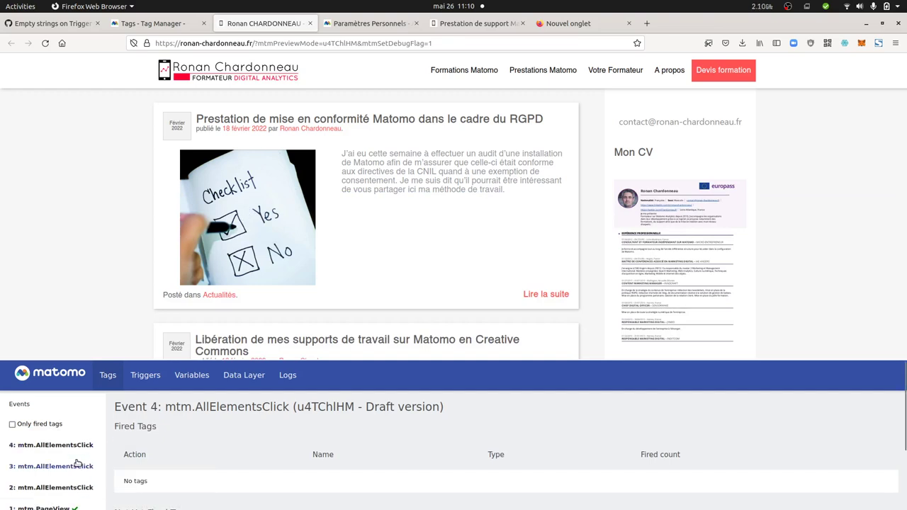
click(78, 465)
right_click(240, 239)
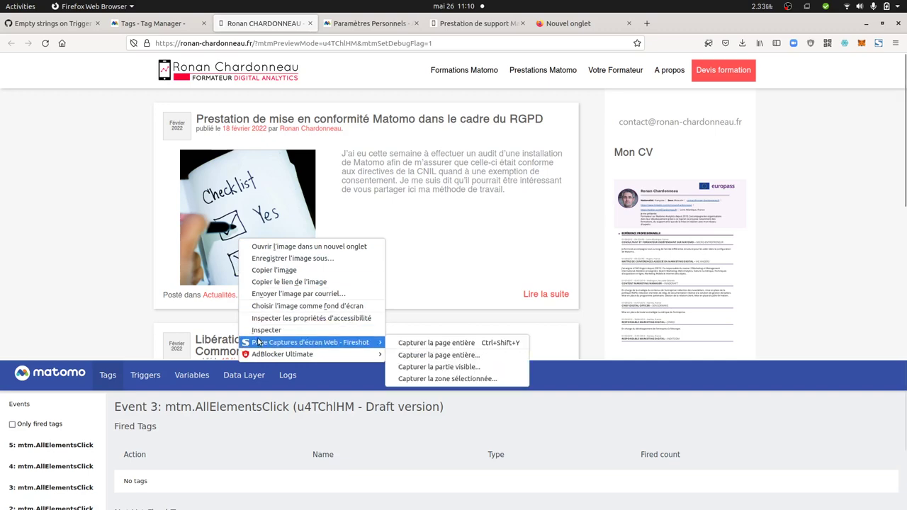
click(266, 330)
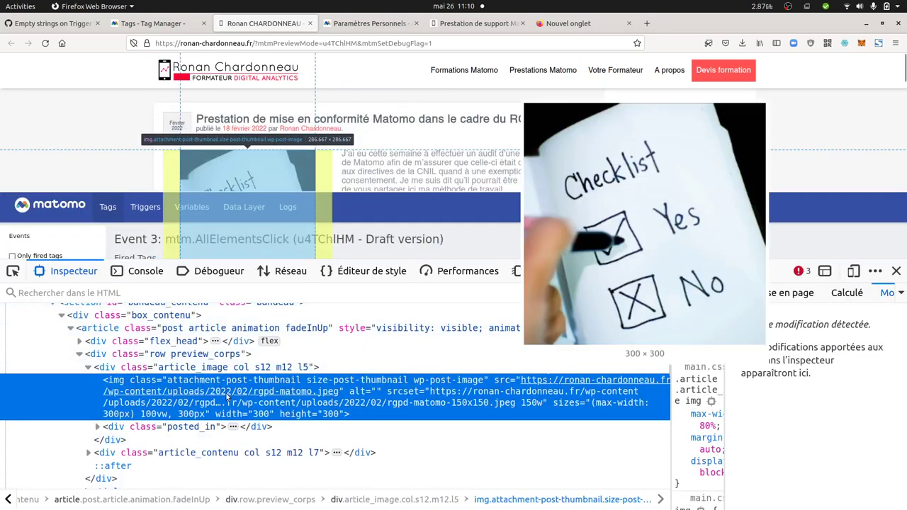
click(897, 270)
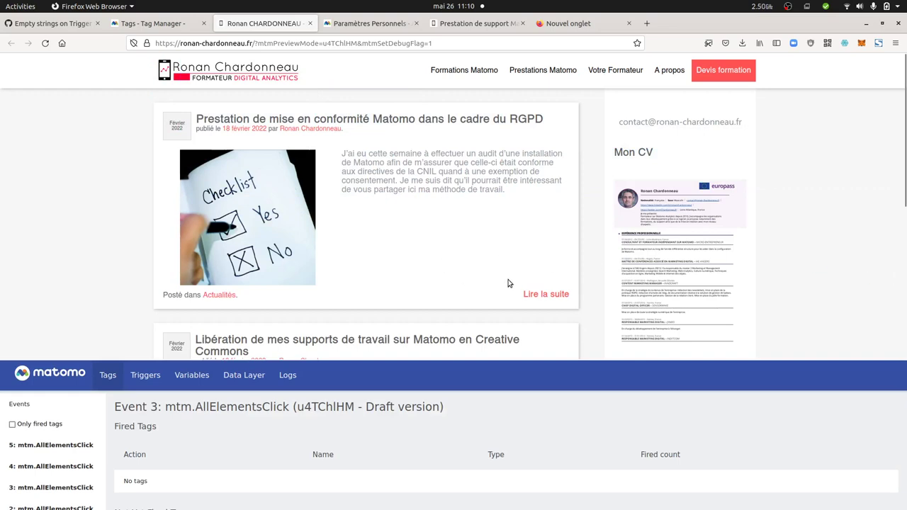
Inspect the HTML element behind the first article's date label
right_click(177, 127)
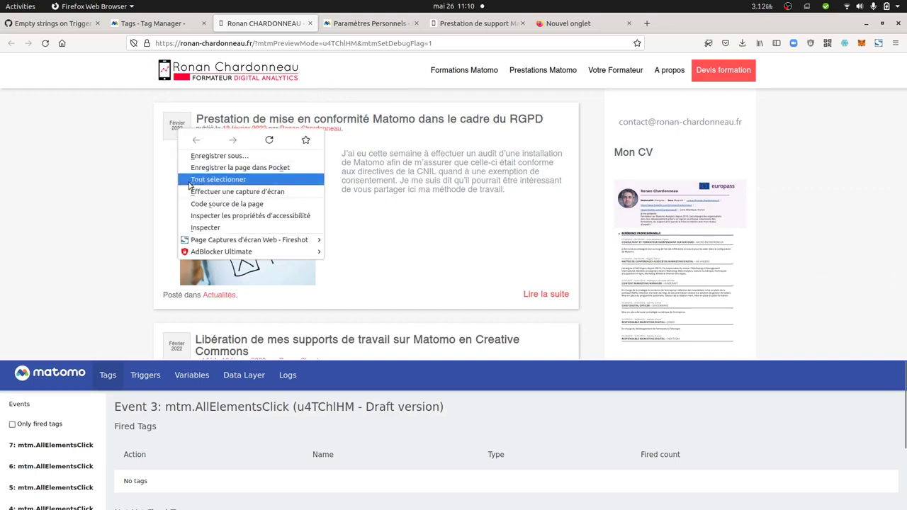
click(198, 228)
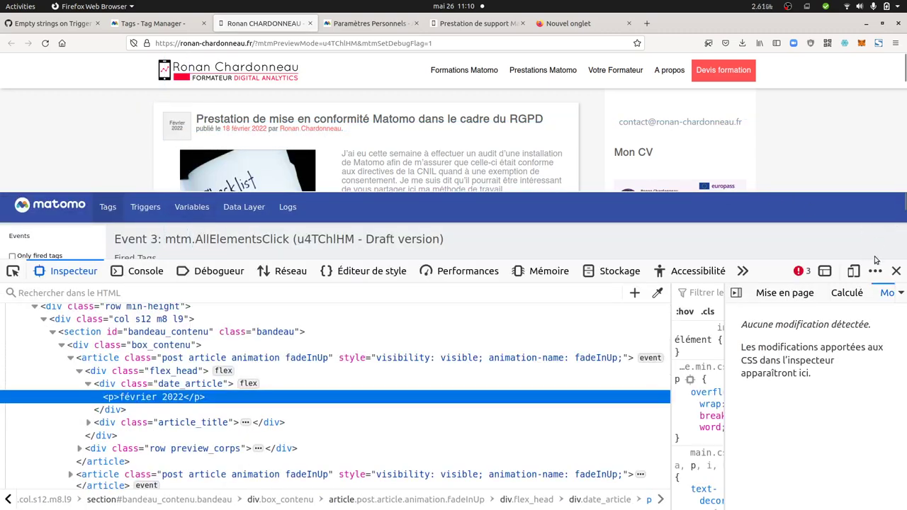
click(897, 273)
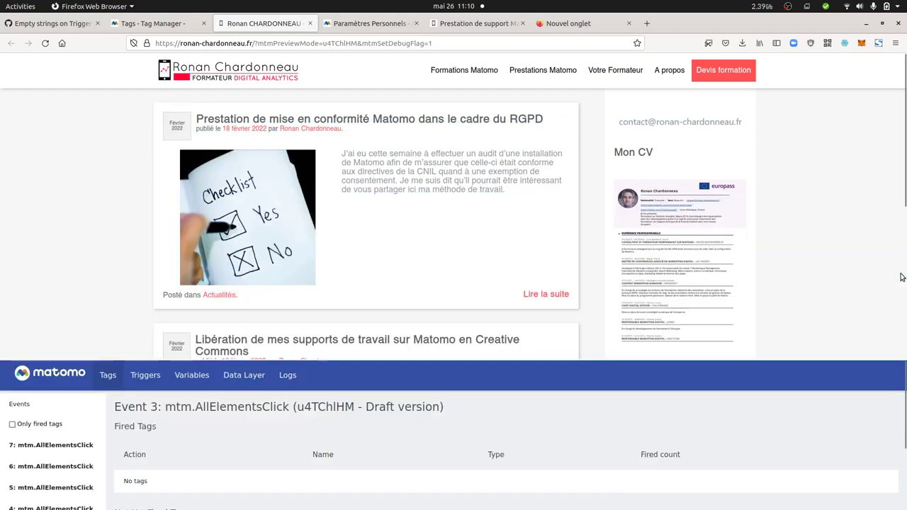
Test a click on the "Mon CV" heading and inspect its HTML element
click(627, 152)
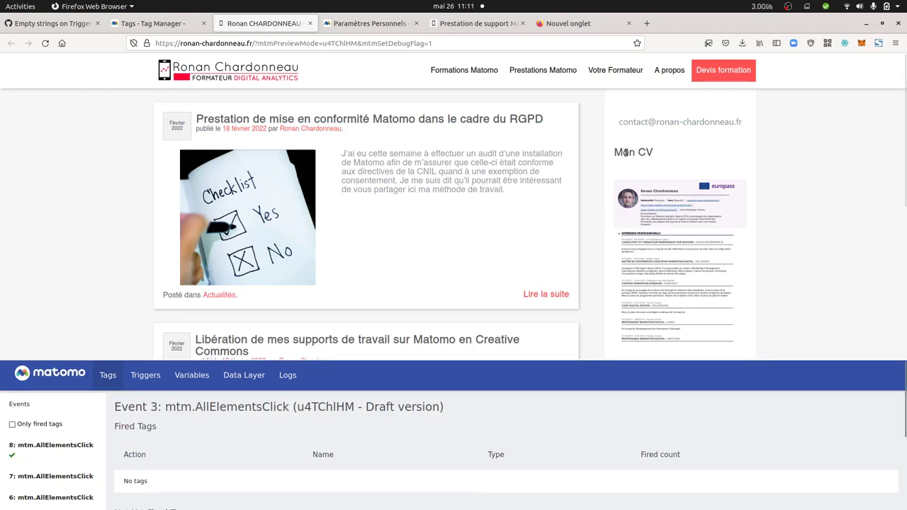
click(664, 253)
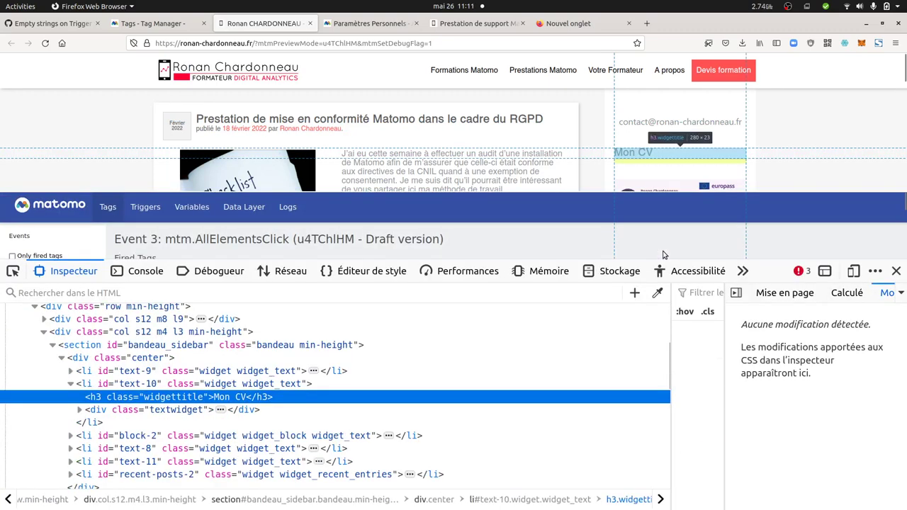
click(898, 270)
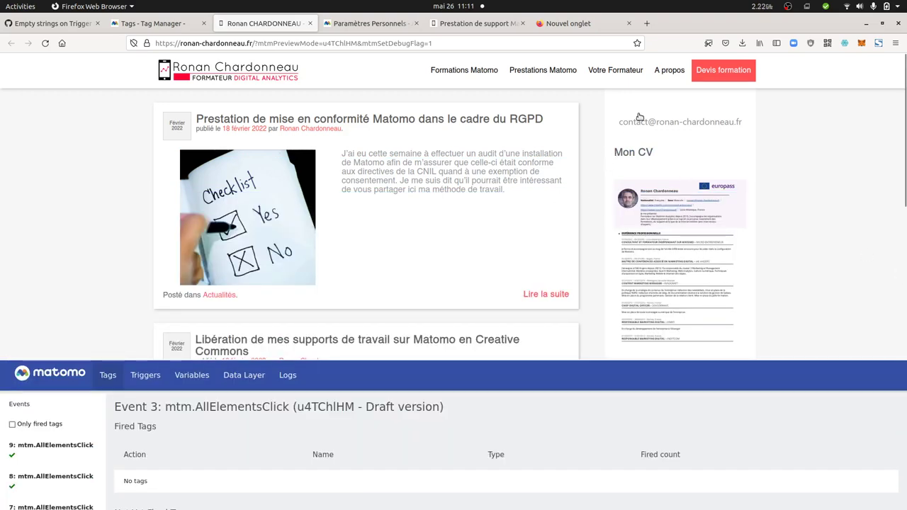
Open the full article "Prestation de mise en conformité Matomo dans le cadre du RGPD"
scroll(637, 119, down, 3)
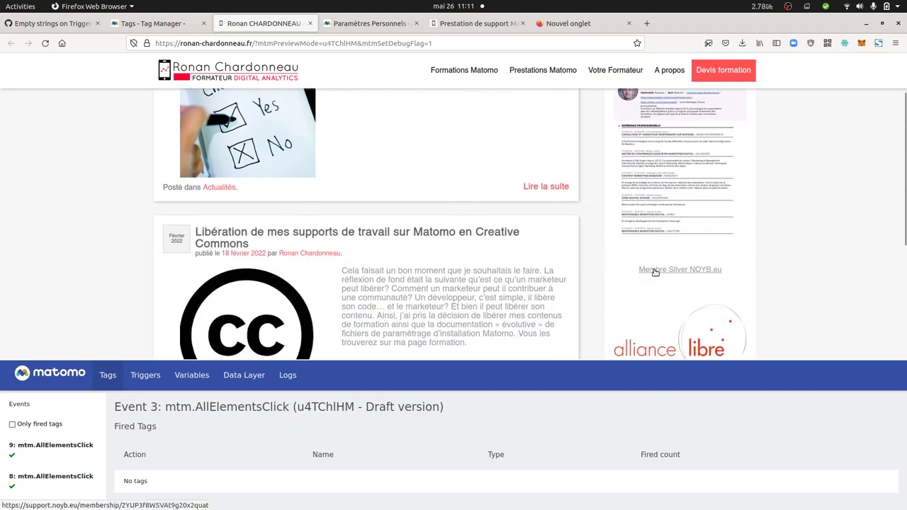
scroll(404, 292, up, 3)
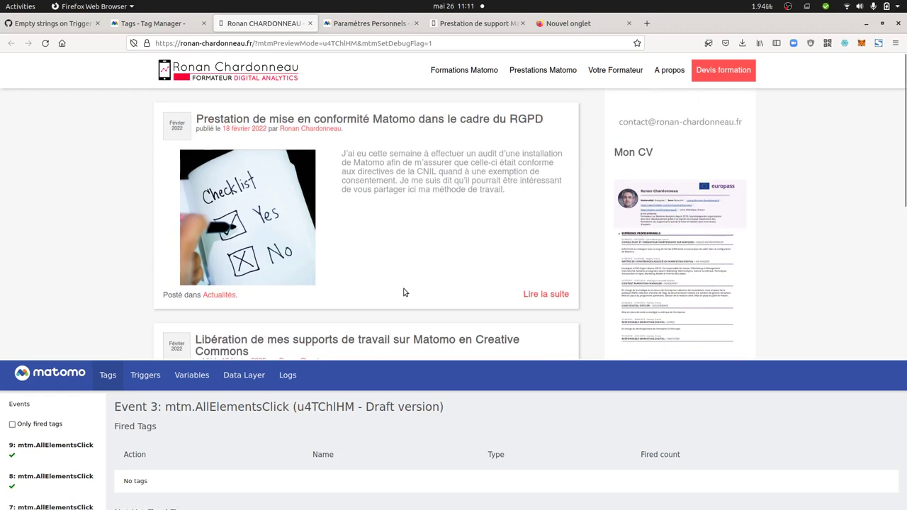
click(534, 293)
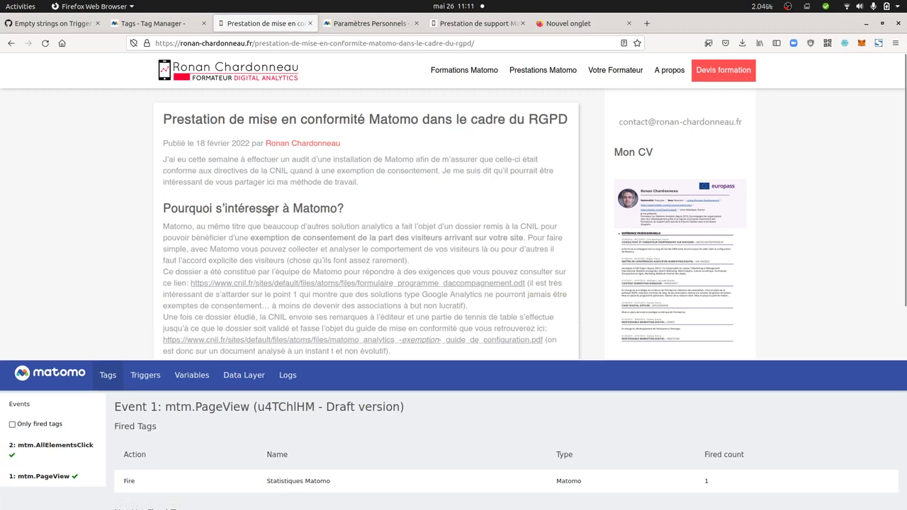
Test clicks on the article's body text and on its CNIL Matomo configuration guide PDF link
click(301, 262)
scroll(320, 291, down, 3)
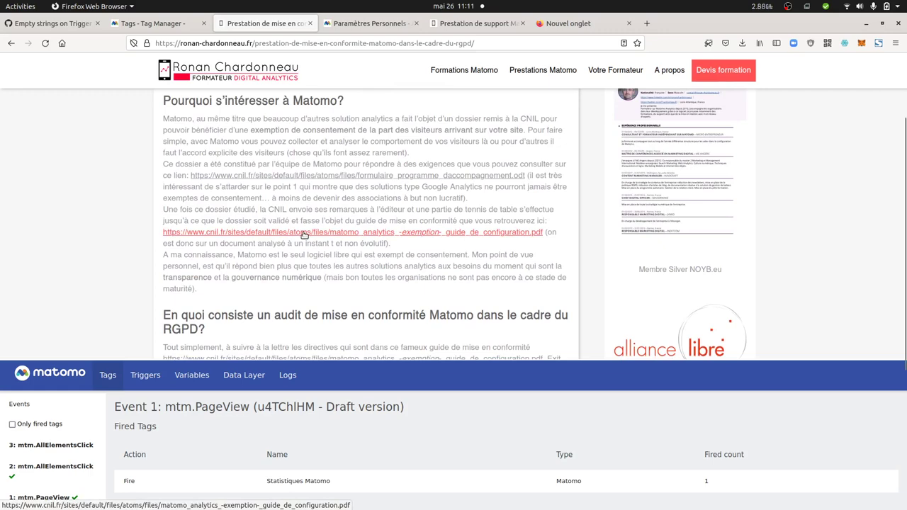
click(305, 235)
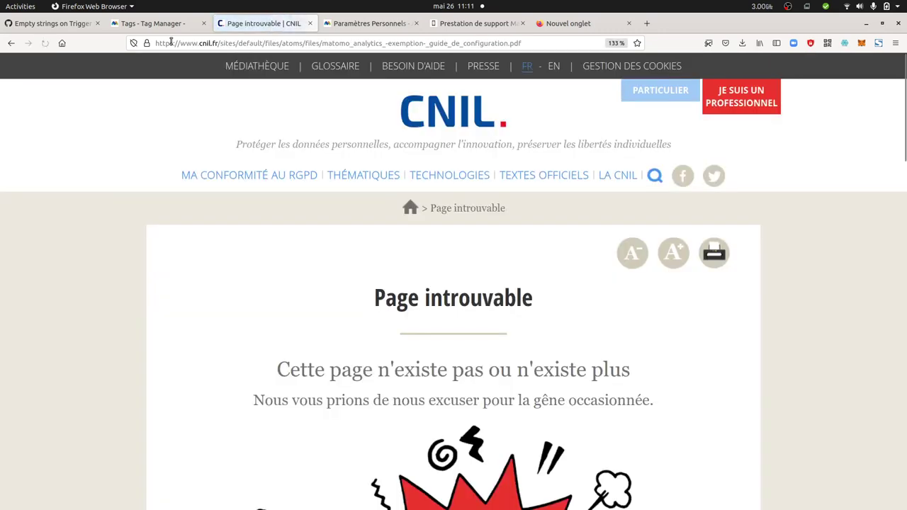
Return from the CNIL page to the article, look through it, and go back to the website's homepage
click(11, 43)
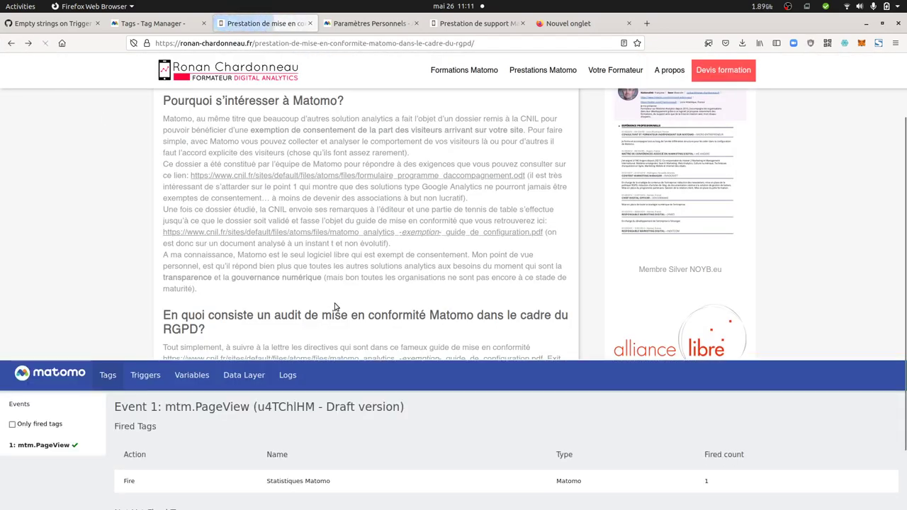
scroll(341, 298, down, 3)
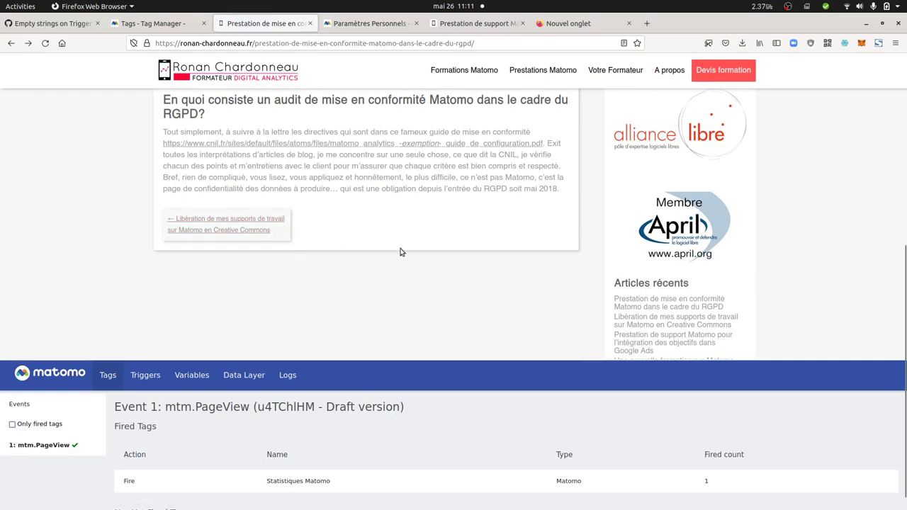
scroll(415, 254, up, 5)
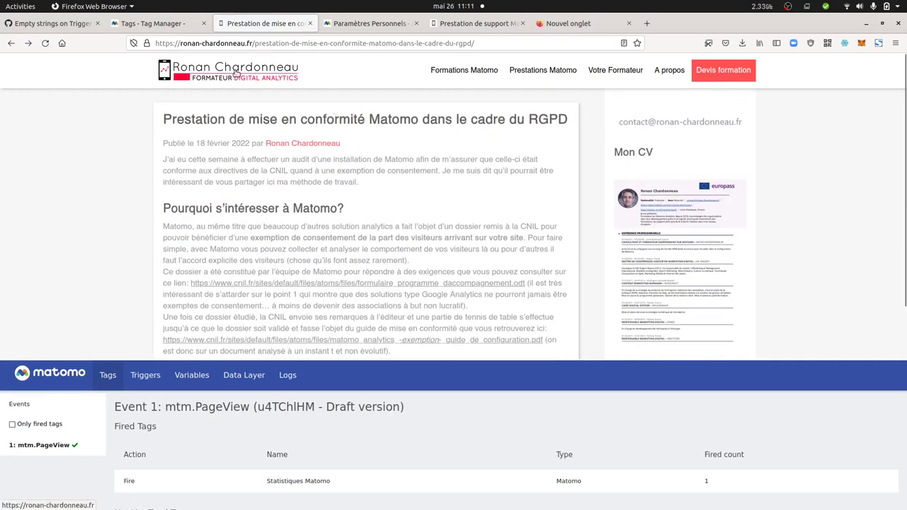
click(233, 74)
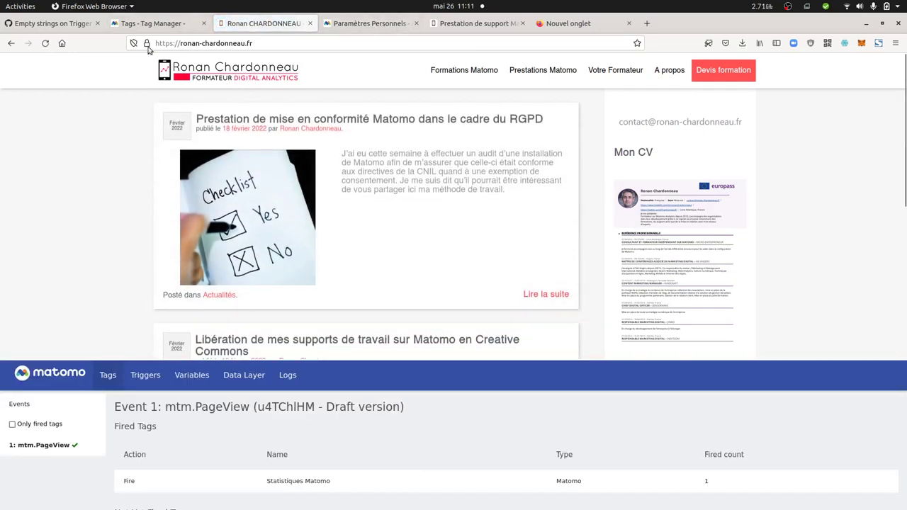
Open the "Tous les clics d'éléments or p ou h2" trigger from the tag being edited and choose Click Element for a third condition
click(149, 23)
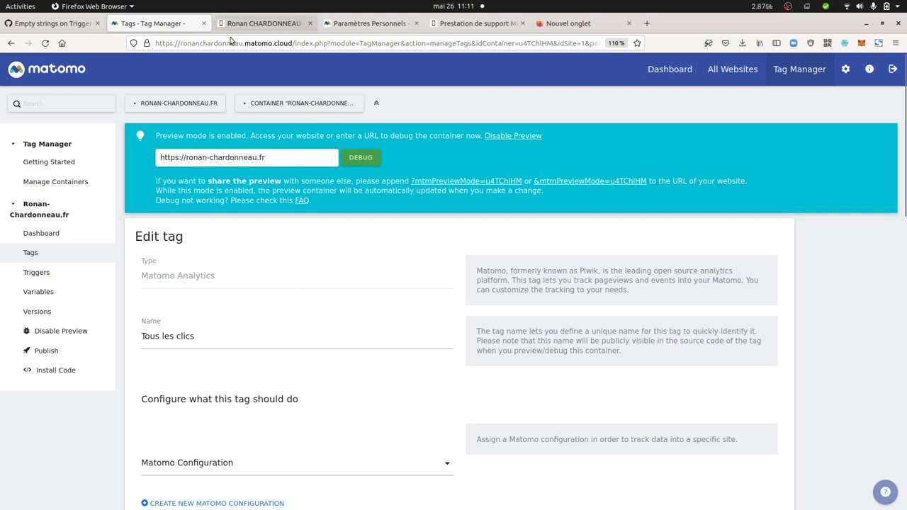
scroll(354, 268, down, 10)
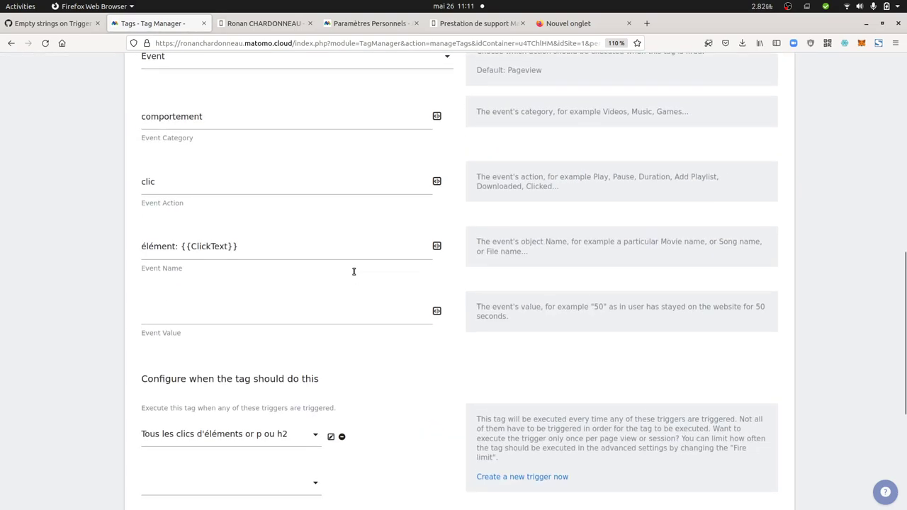
click(330, 202)
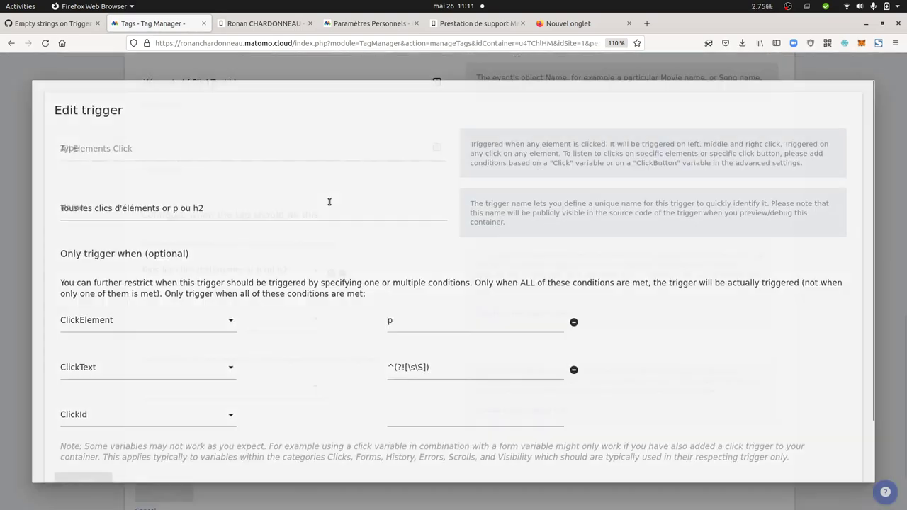
scroll(310, 257, down, 2)
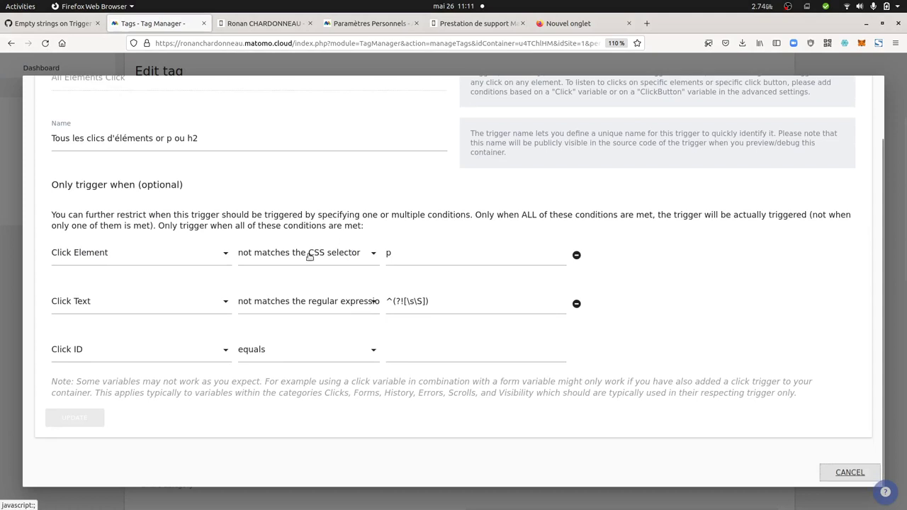
click(158, 346)
click(134, 371)
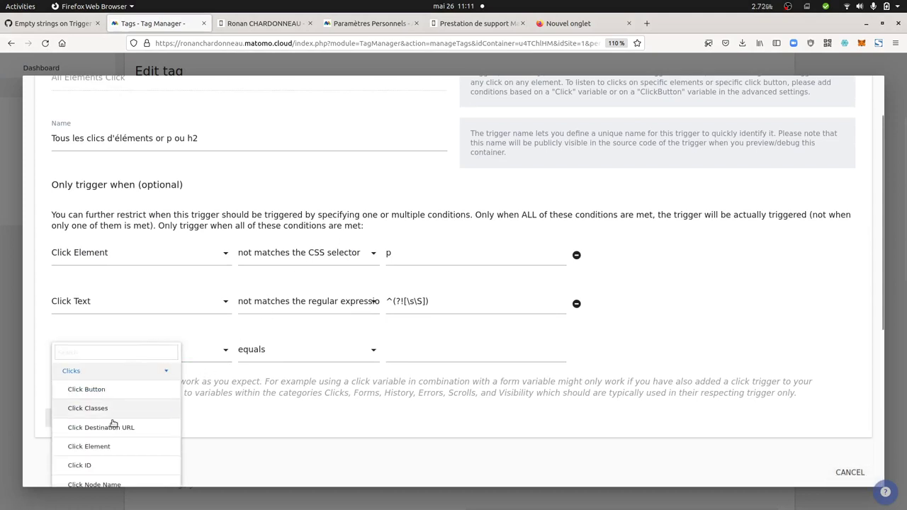
click(117, 388)
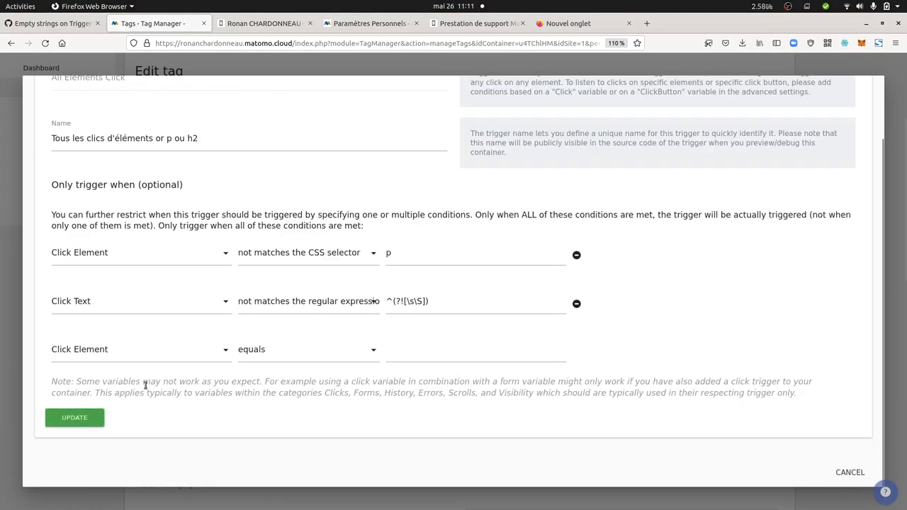
Set the third condition to "not matches the regular expression (ignore case)" with the value h2, and update the trigger
click(280, 358)
scroll(294, 340, down, 5)
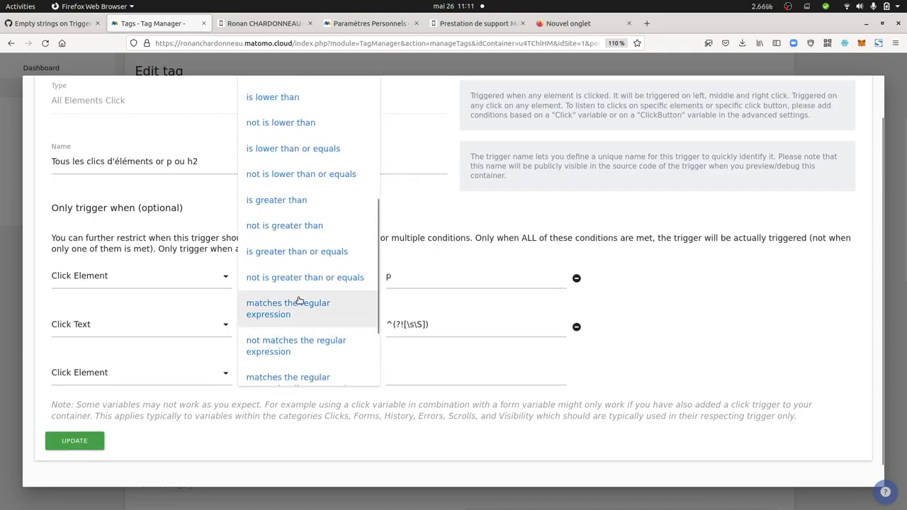
scroll(302, 268, down, 3)
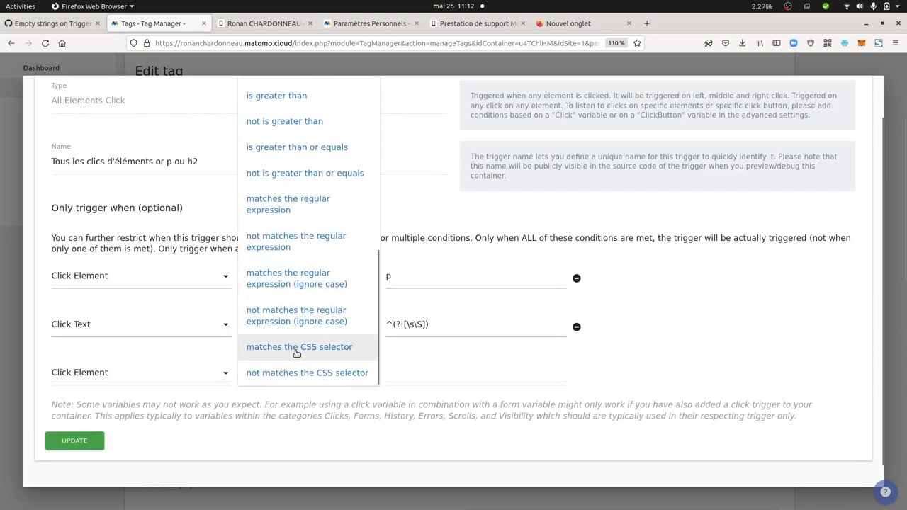
click(295, 321)
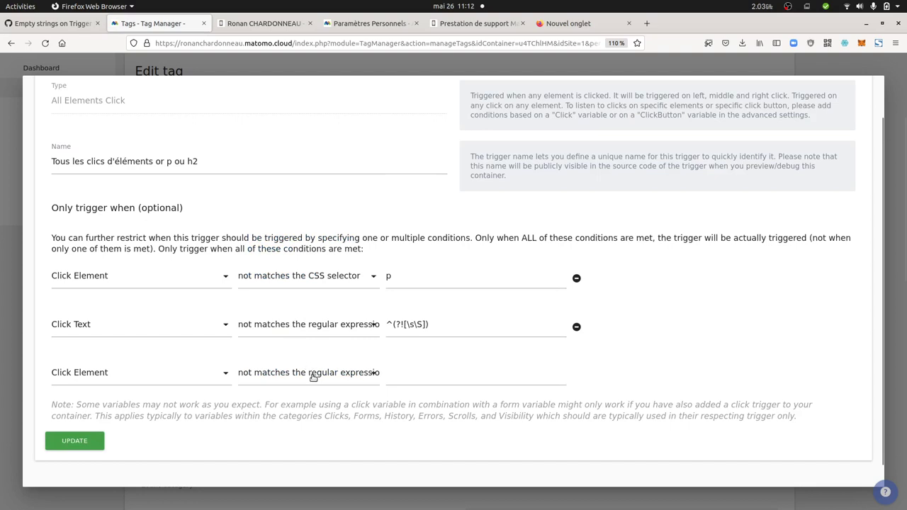
click(313, 377)
click(410, 383)
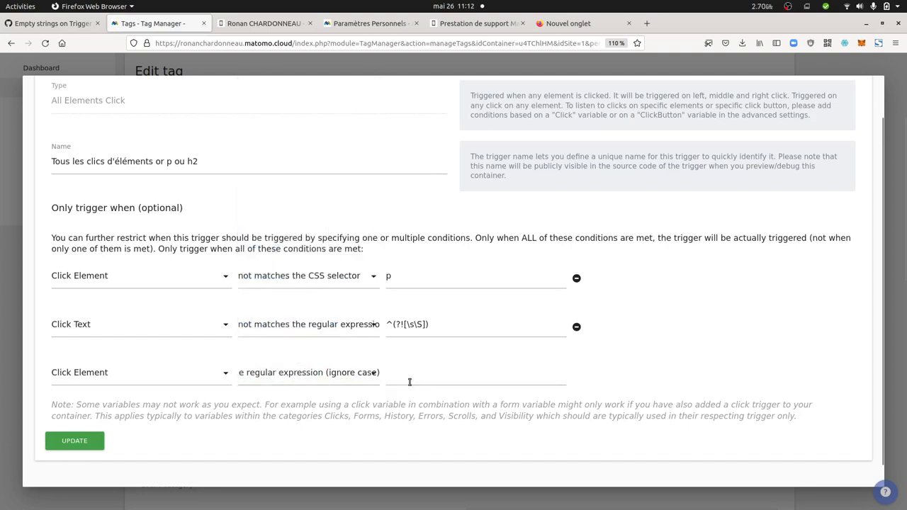
text(h)
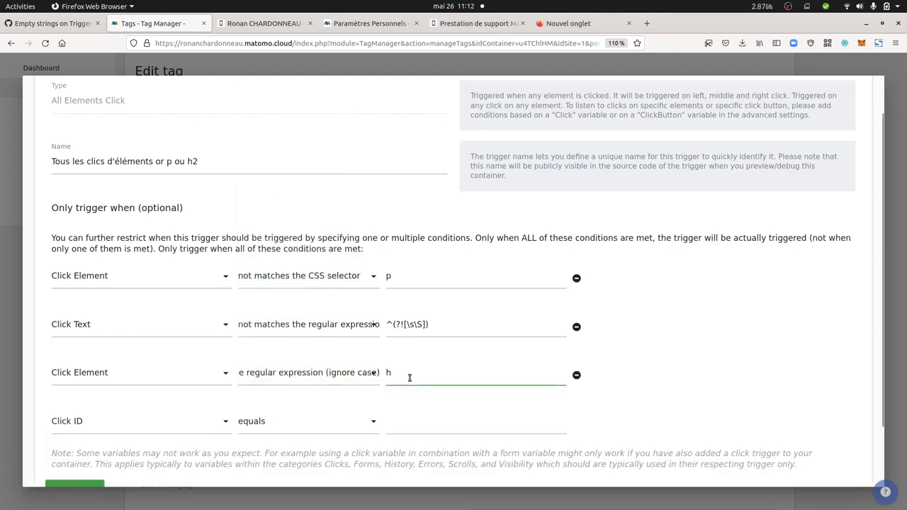
text(2)
scroll(214, 376, down, 2)
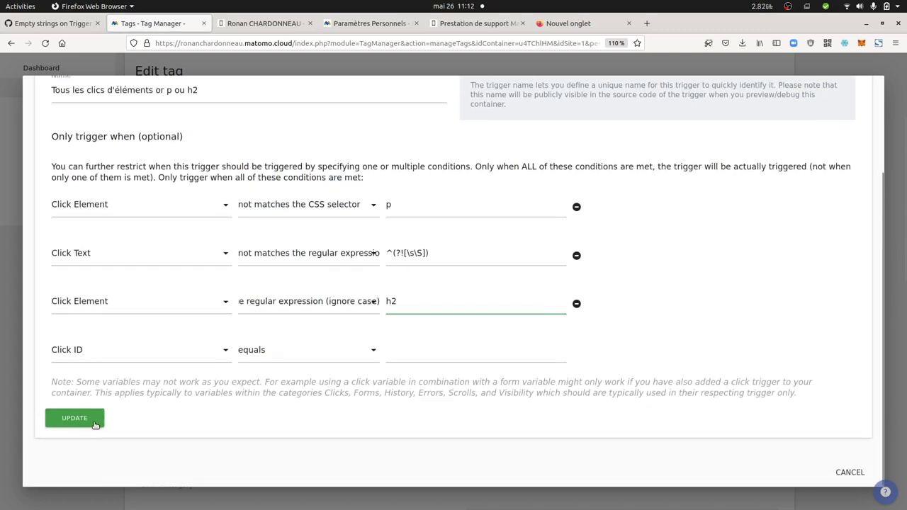
click(76, 423)
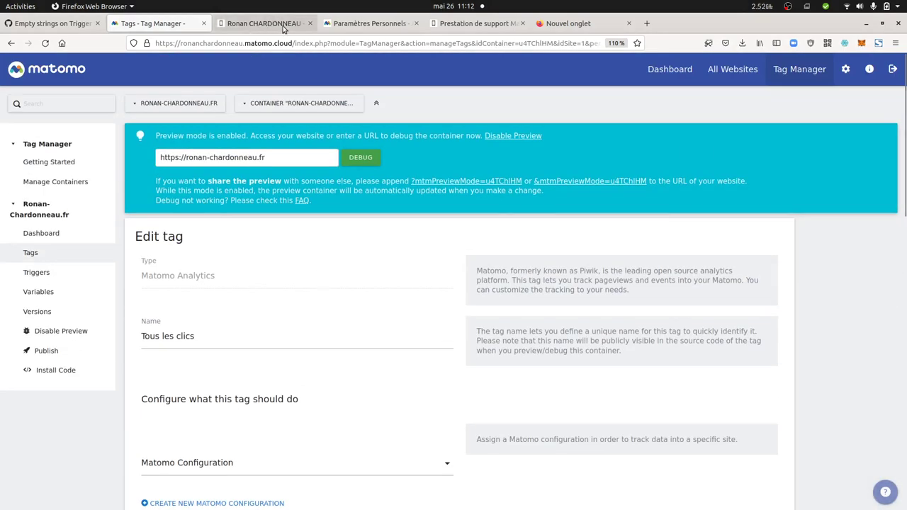
Open and reload the article "Prestation de mise en conformité Matomo dans le cadre du RGPD", and test clicks on its bold text and a paragraph
click(283, 26)
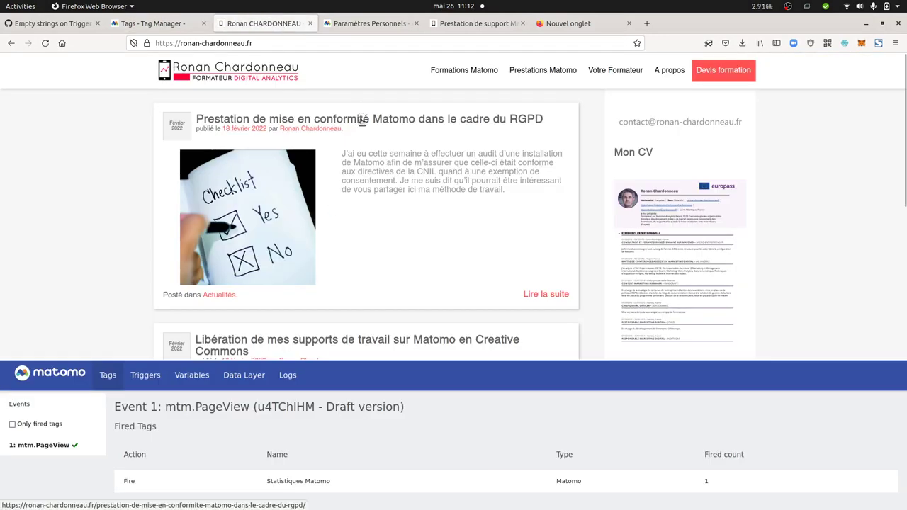
click(362, 121)
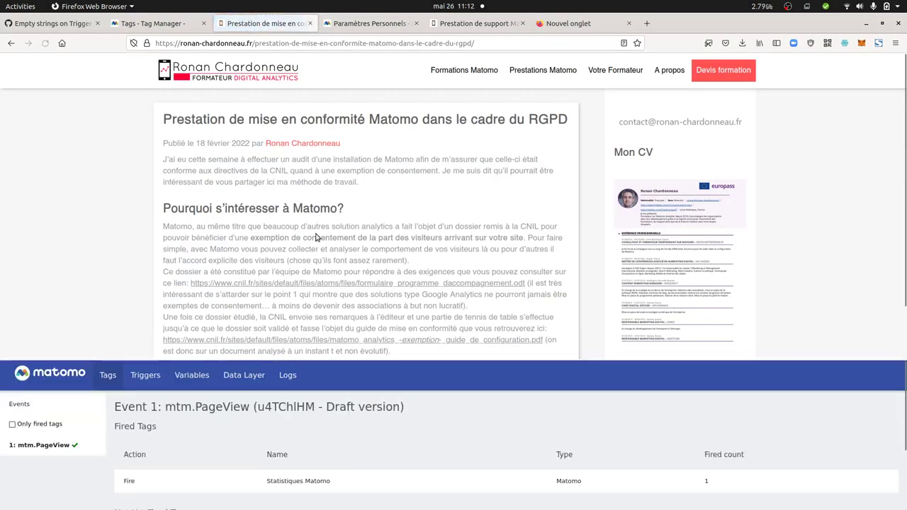
key(F5)
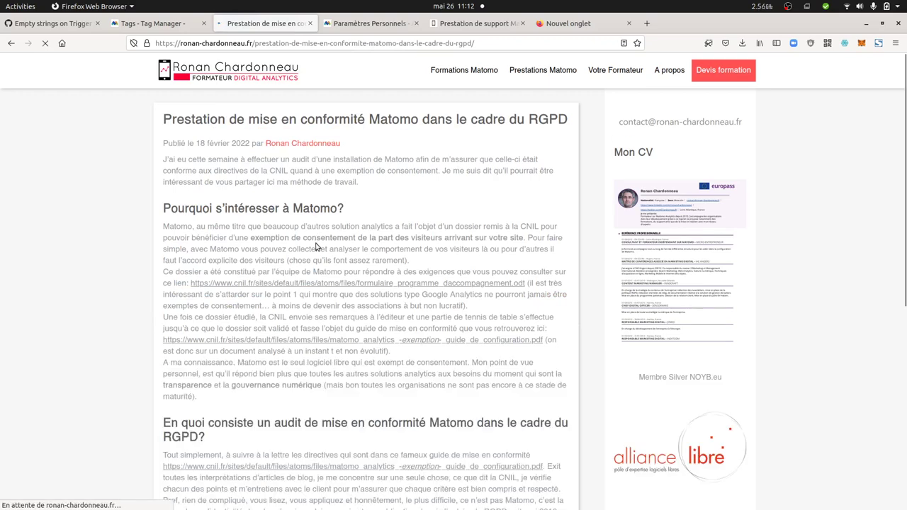
click(276, 239)
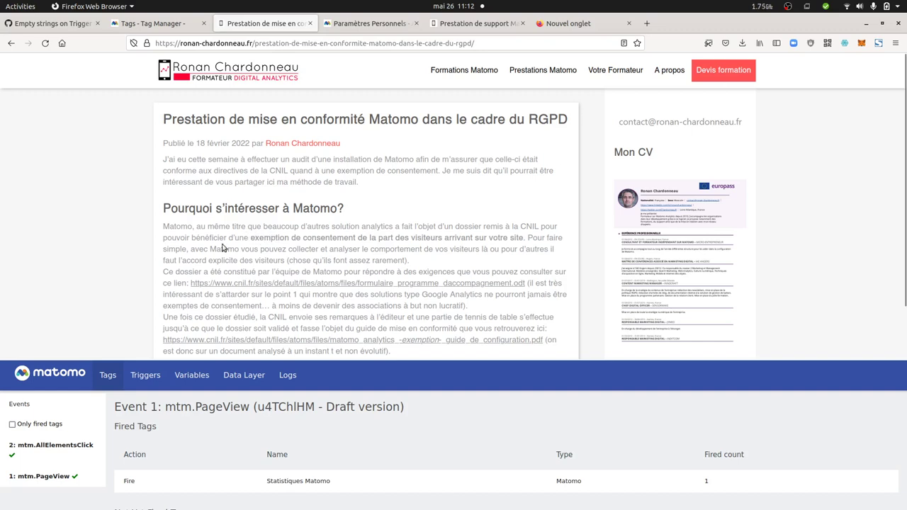
click(201, 235)
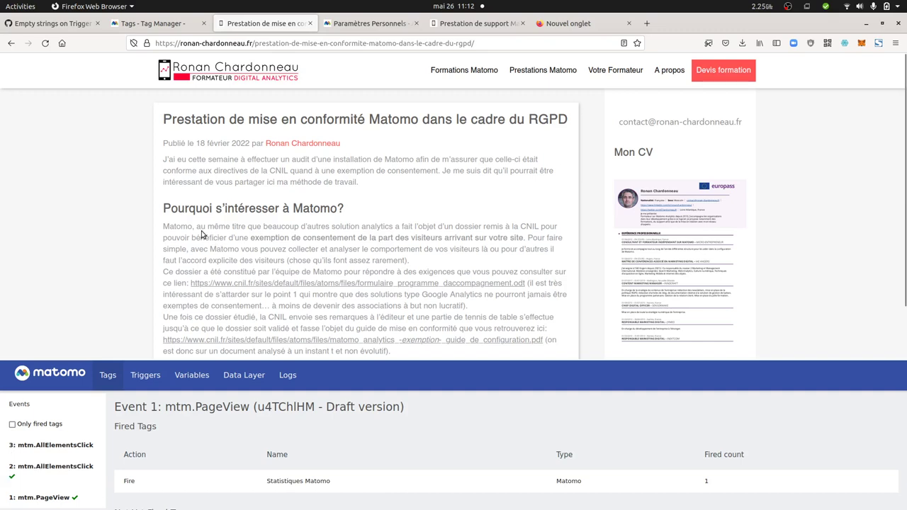
Test a click on the "Pourquoi s'intéresser à Matomo?" heading, inspect its HTML element, and repeat the click after reloading the page
click(251, 210)
right_click(251, 210)
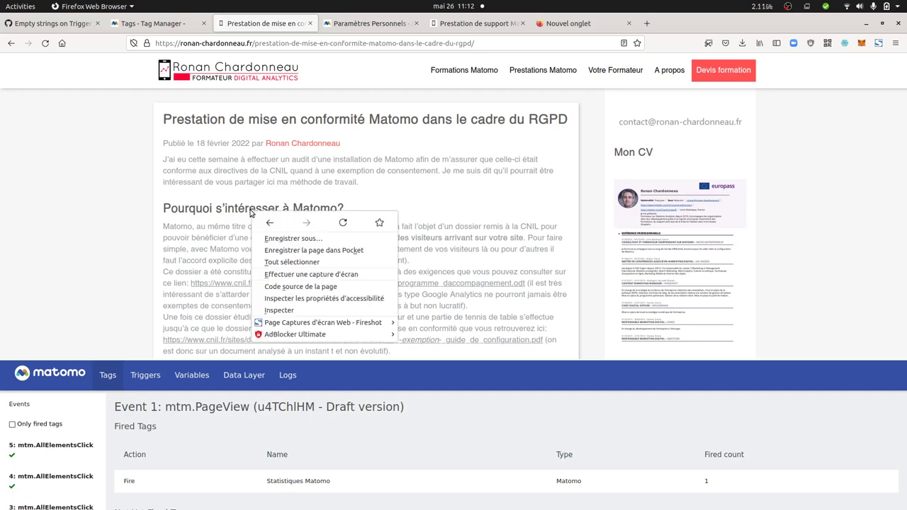
click(284, 315)
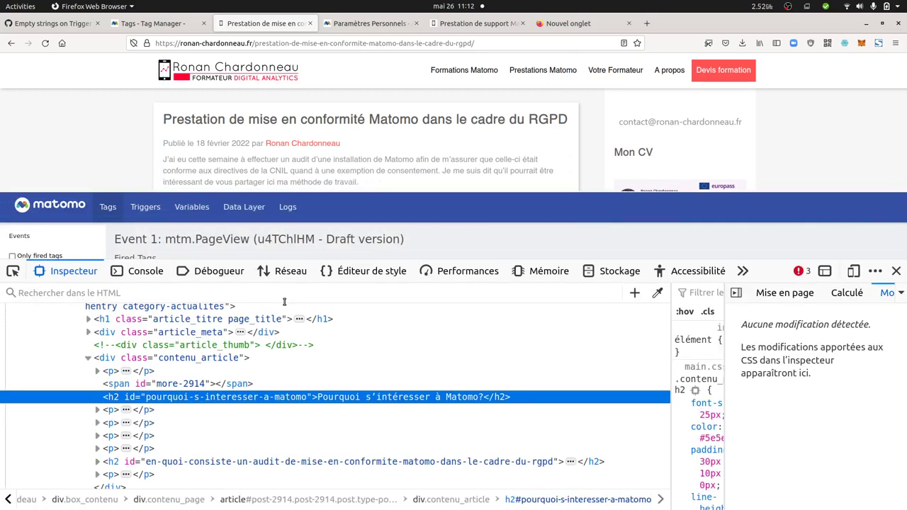
click(897, 272)
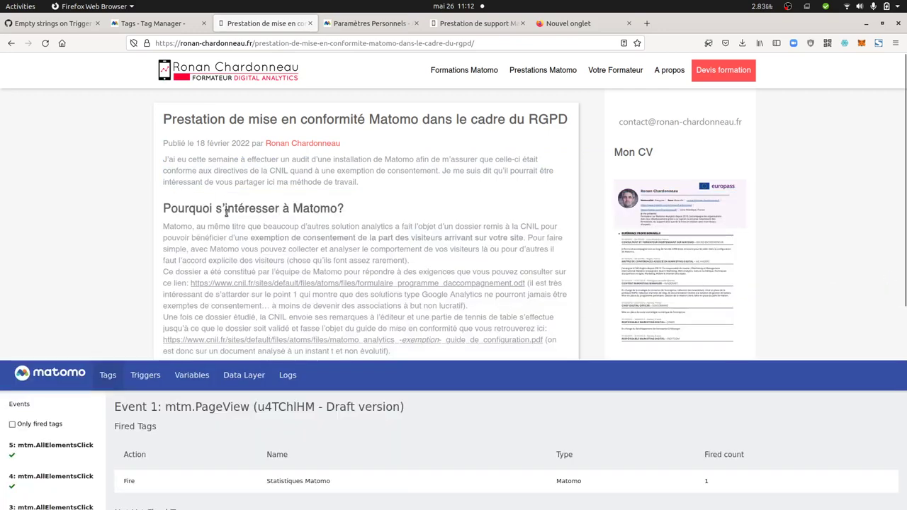
key(F5)
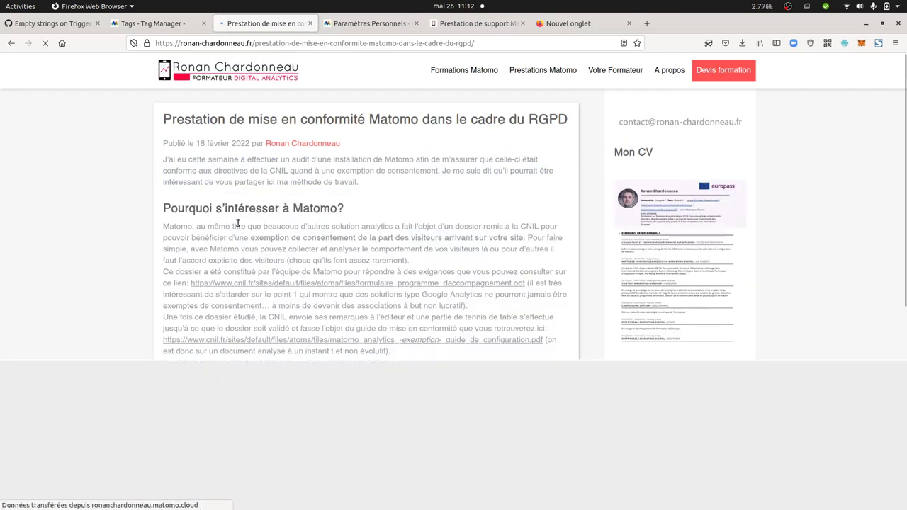
click(243, 208)
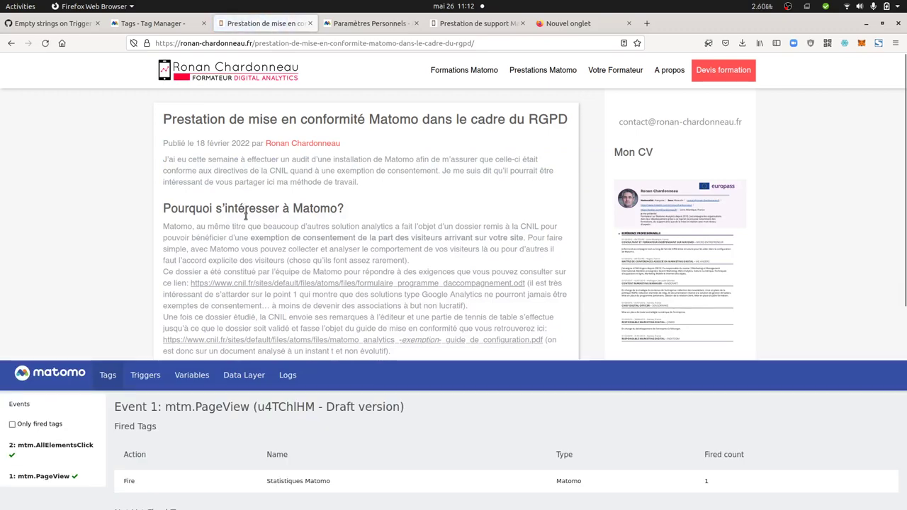
click(179, 27)
scroll(322, 350, down, 10)
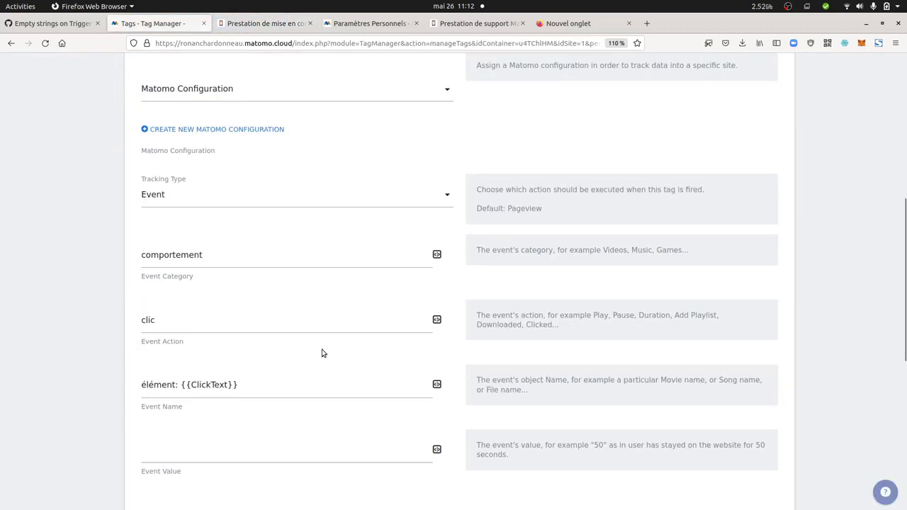
click(330, 327)
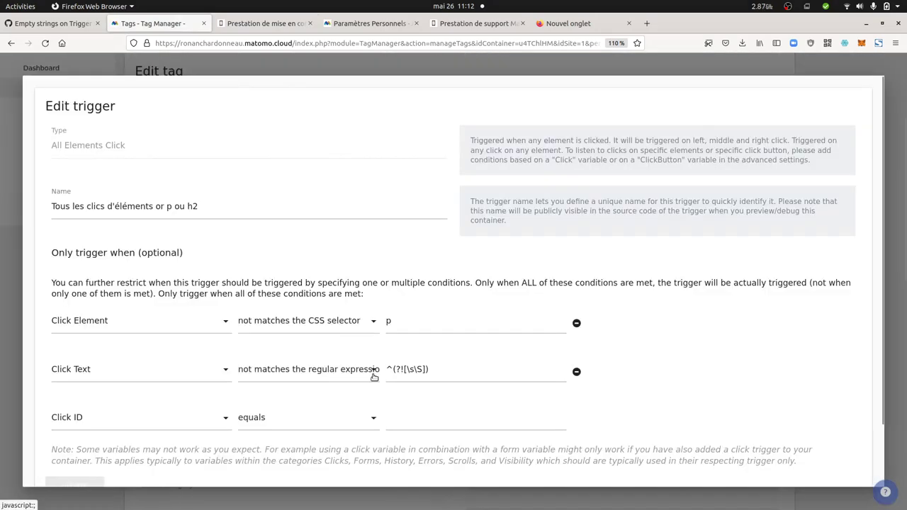
scroll(367, 384, down, 2)
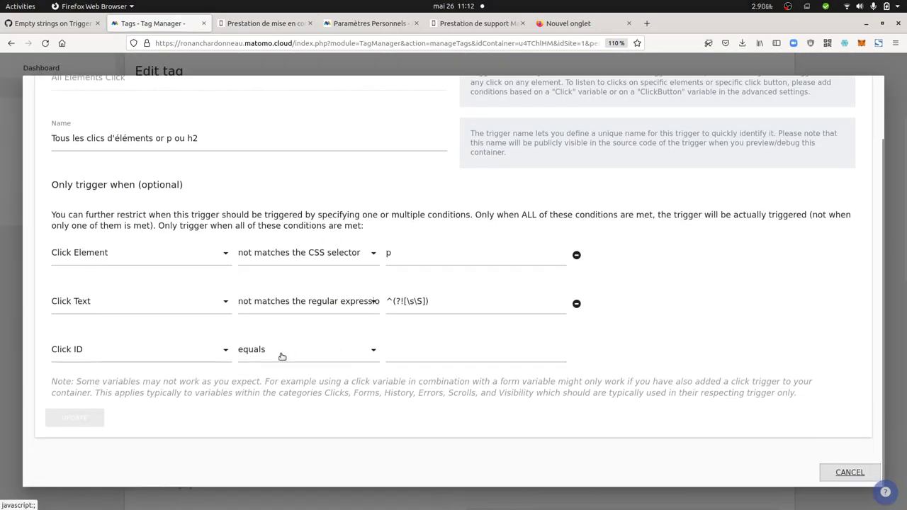
click(345, 73)
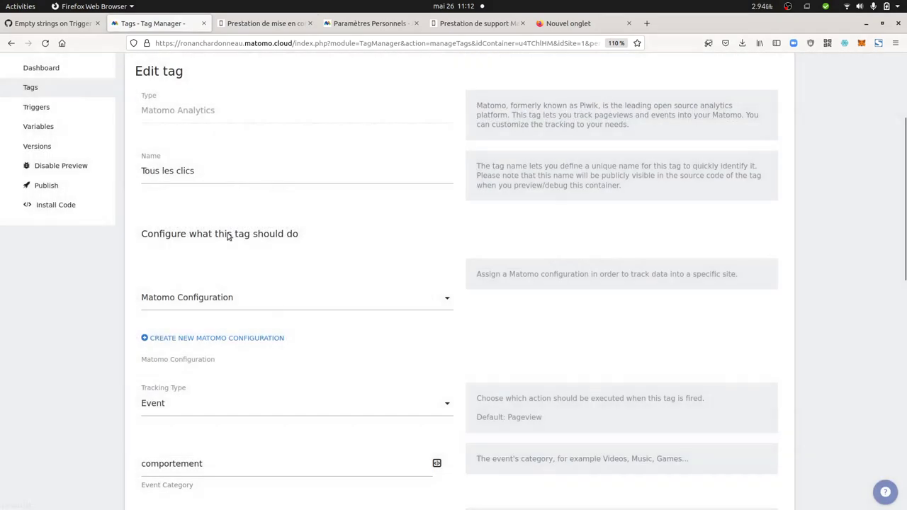
Change the h2 condition of the "Tous les clics d'éléments or p ou h2" trigger to "not matches the CSS selector" and update the trigger
click(36, 108)
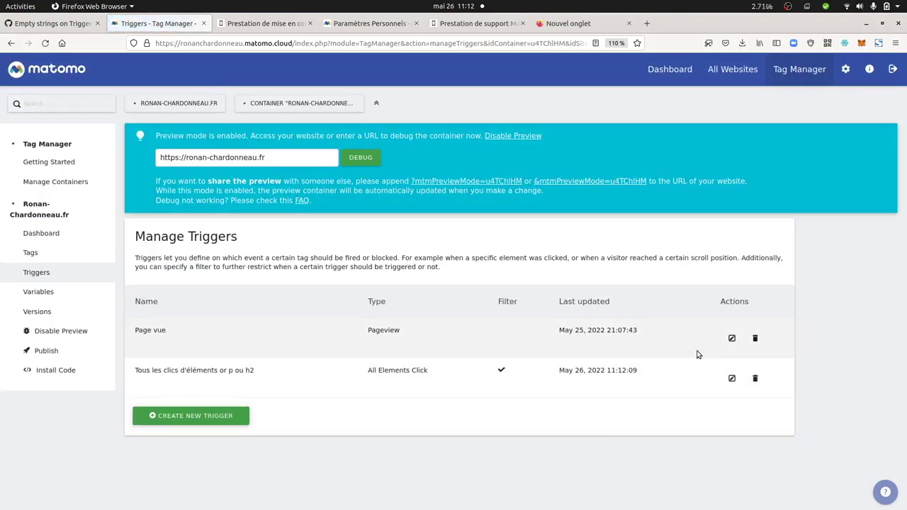
click(733, 376)
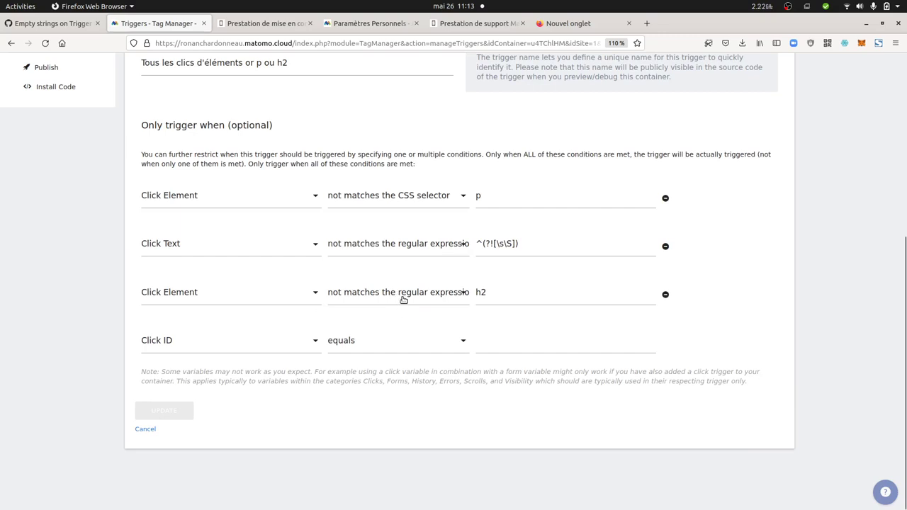
click(403, 299)
scroll(391, 253, down, 5)
click(388, 292)
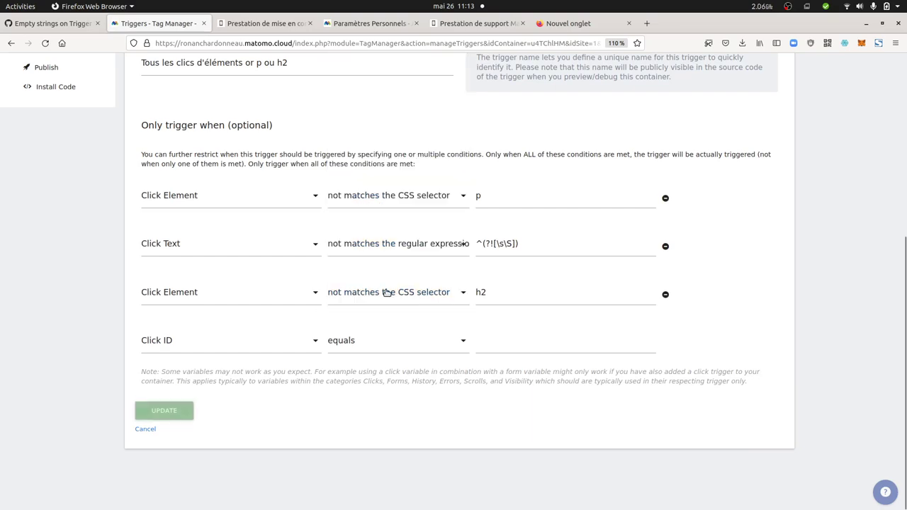
click(172, 411)
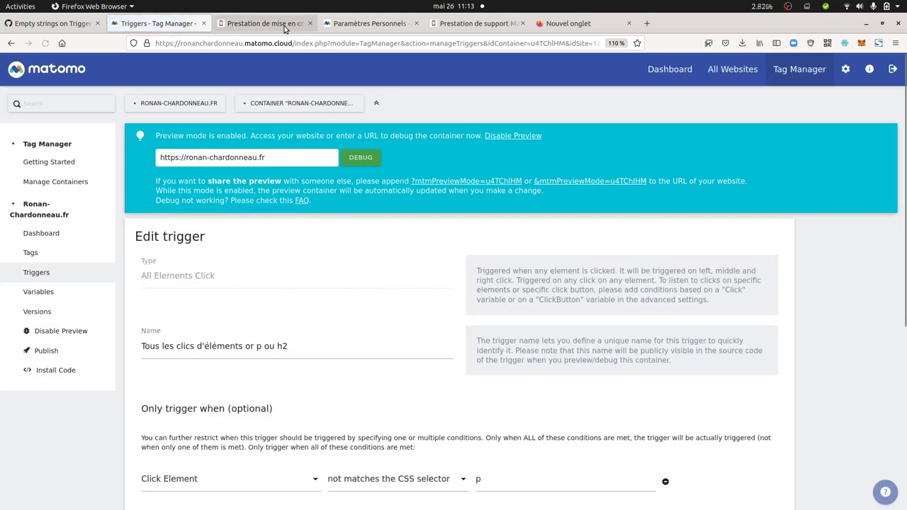
Test clicks on the article's "Pourquoi s'intéresser à Matomo?" heading and bold text, and inspect the bold text's HTML element
click(285, 27)
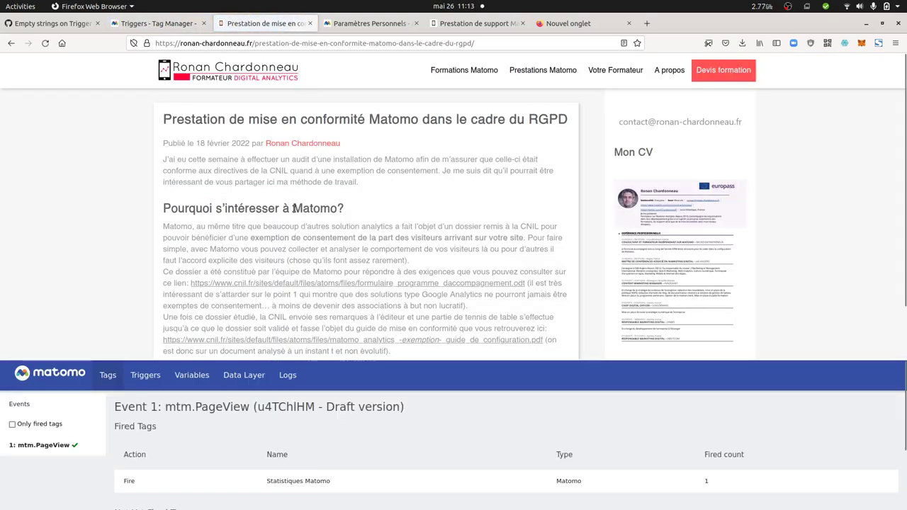
click(273, 207)
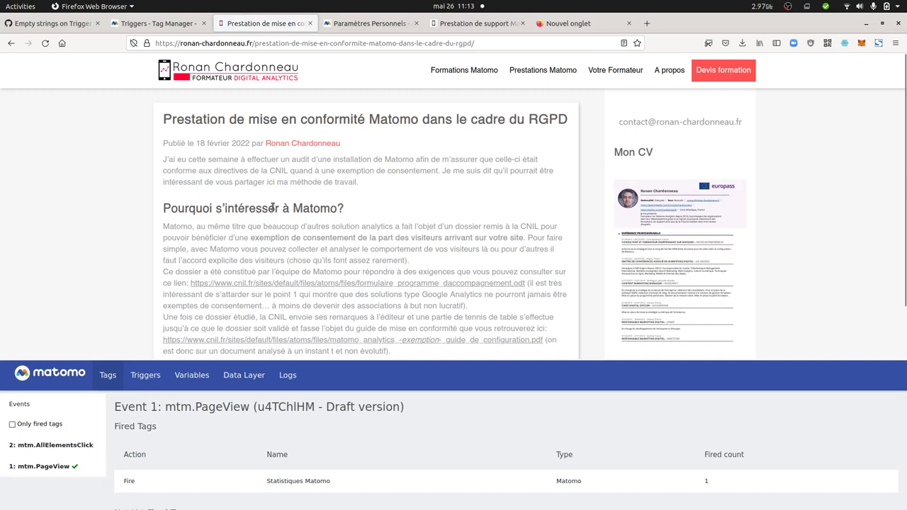
click(274, 238)
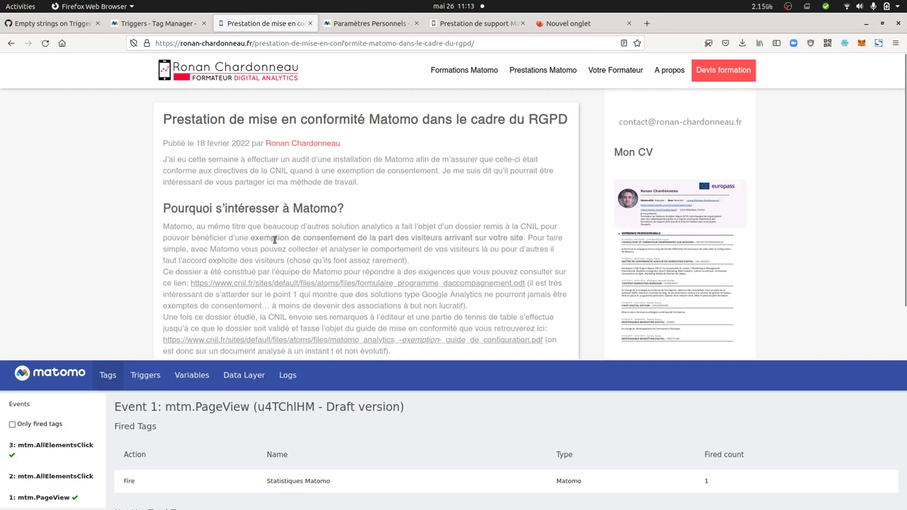
right_click(356, 238)
click(372, 339)
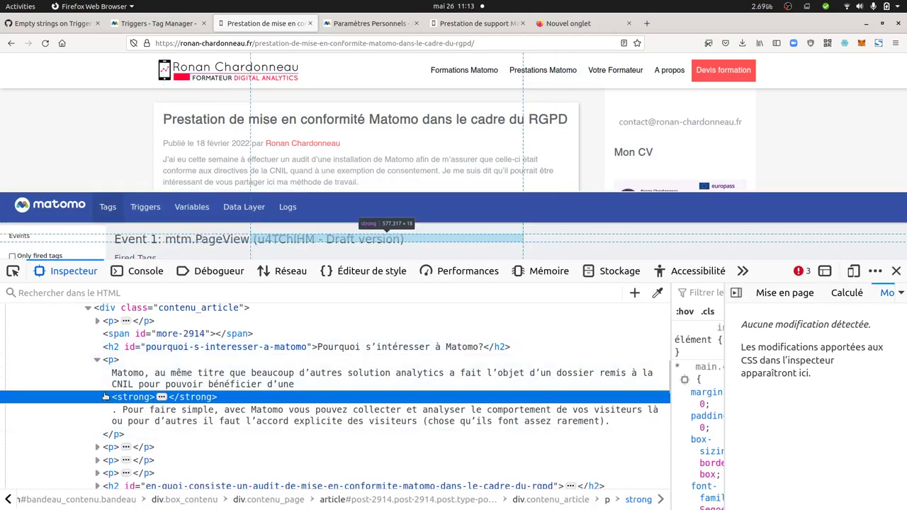
Add a fourth condition to the trigger with the operator "not matches the CSS selector" and the value strong
click(150, 27)
scroll(309, 338, down, 5)
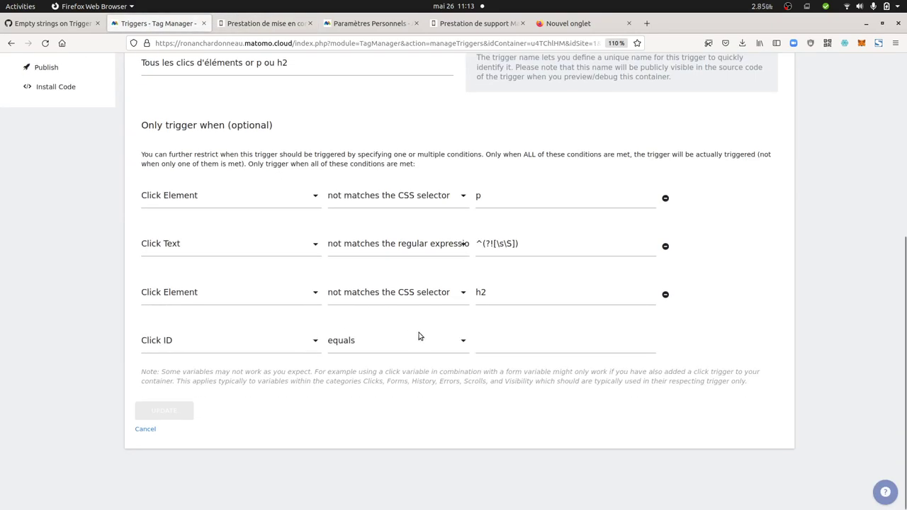
click(361, 348)
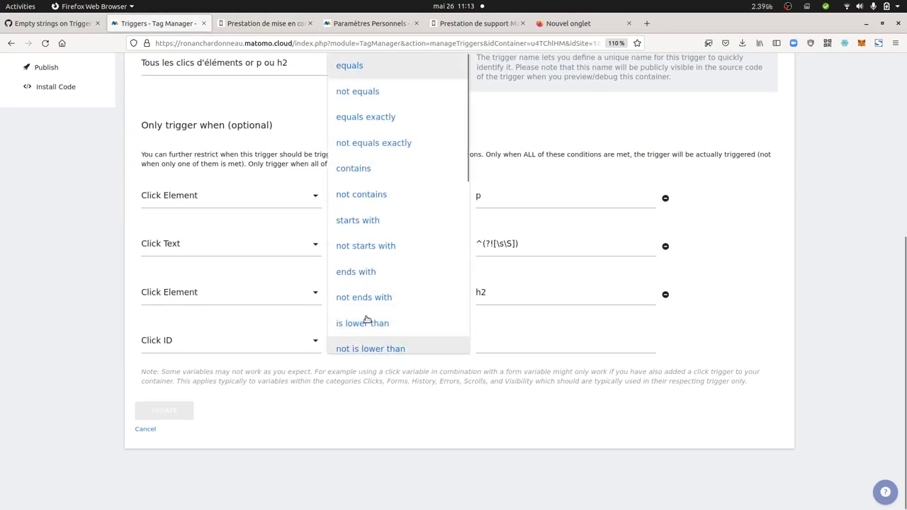
scroll(387, 305, down, 5)
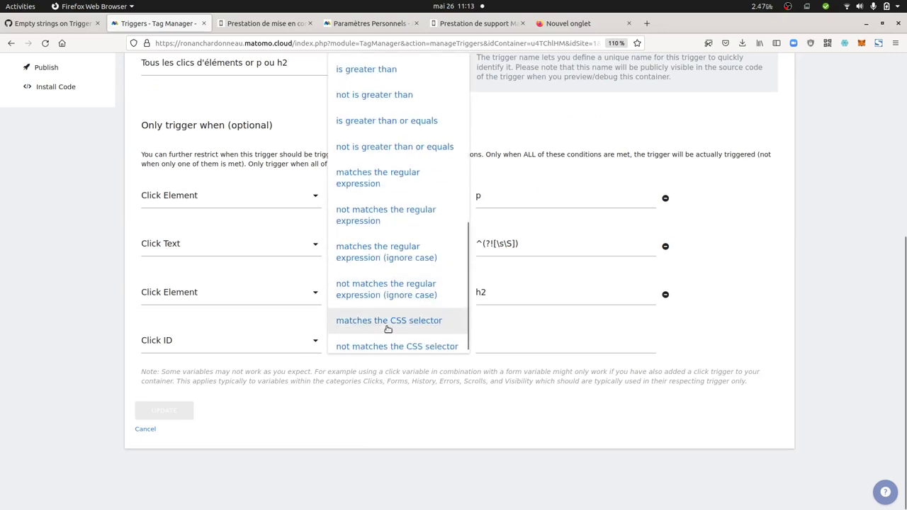
click(386, 346)
click(480, 348)
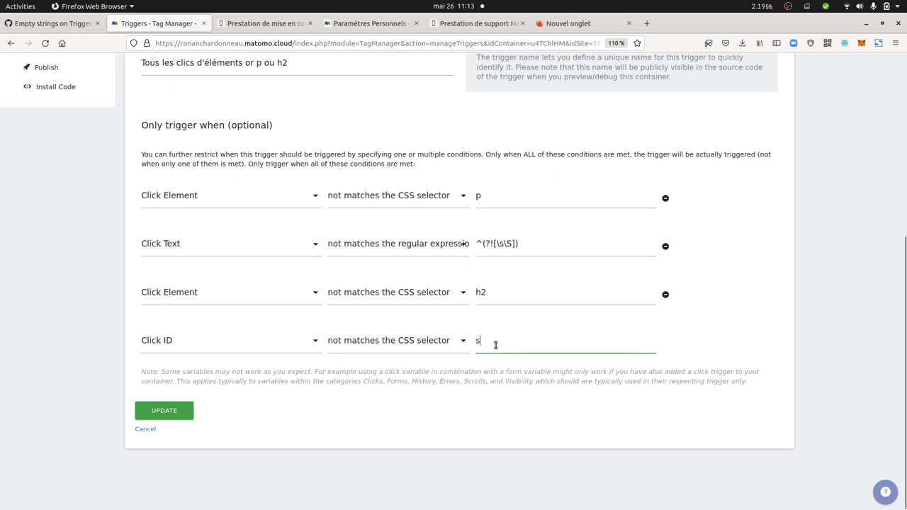
text(strong)
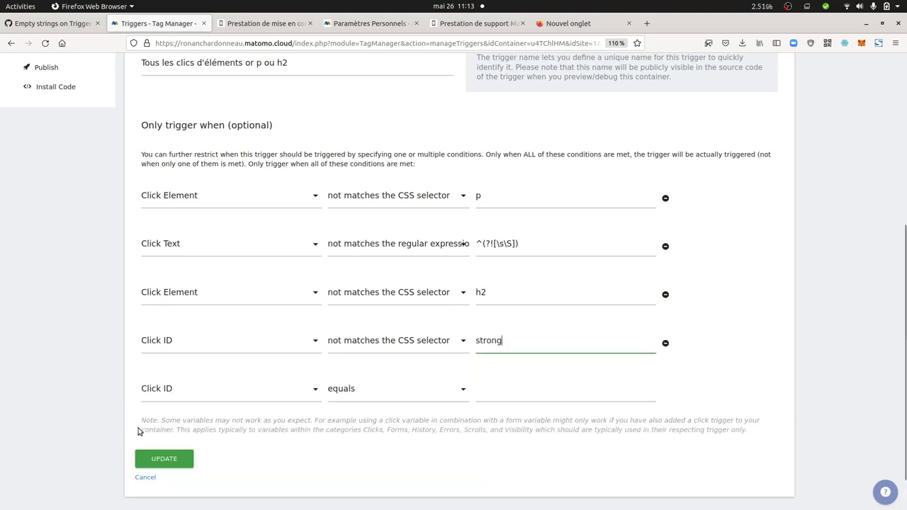
Set the strong condition's variable to Click Element and update the trigger
click(189, 346)
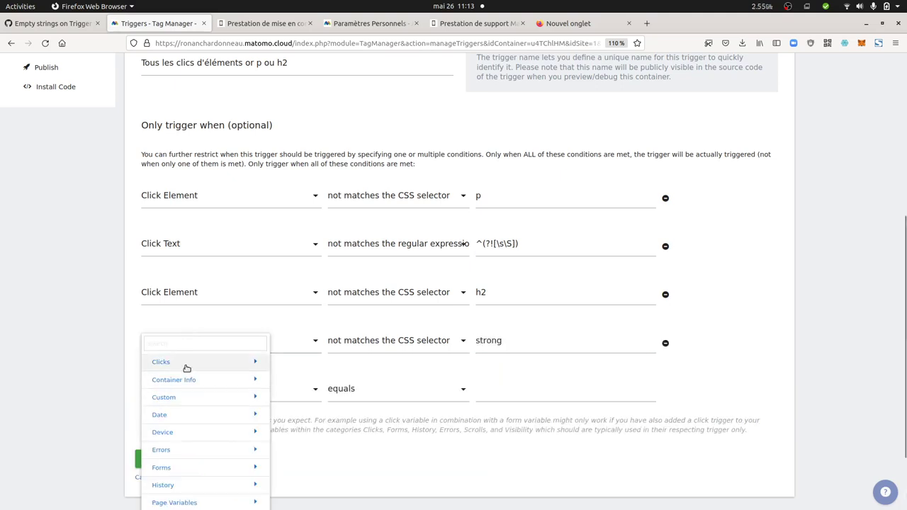
click(189, 364)
click(186, 454)
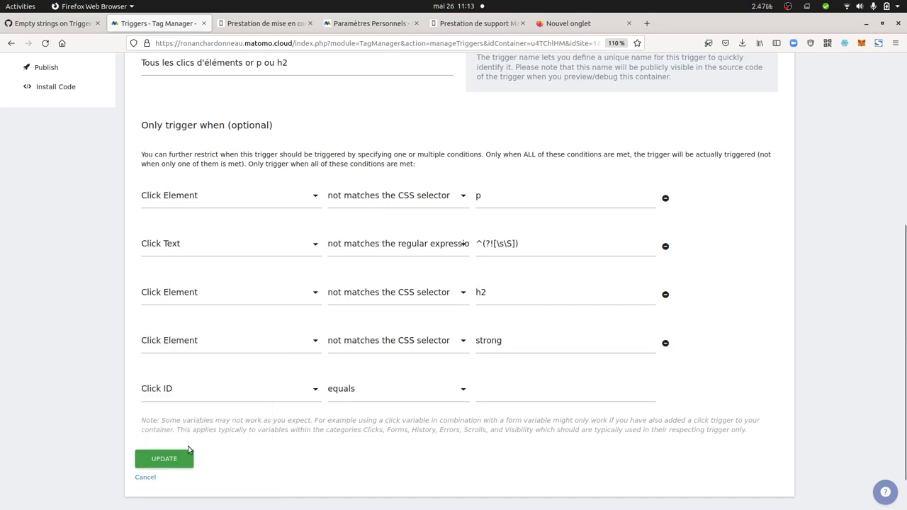
click(168, 462)
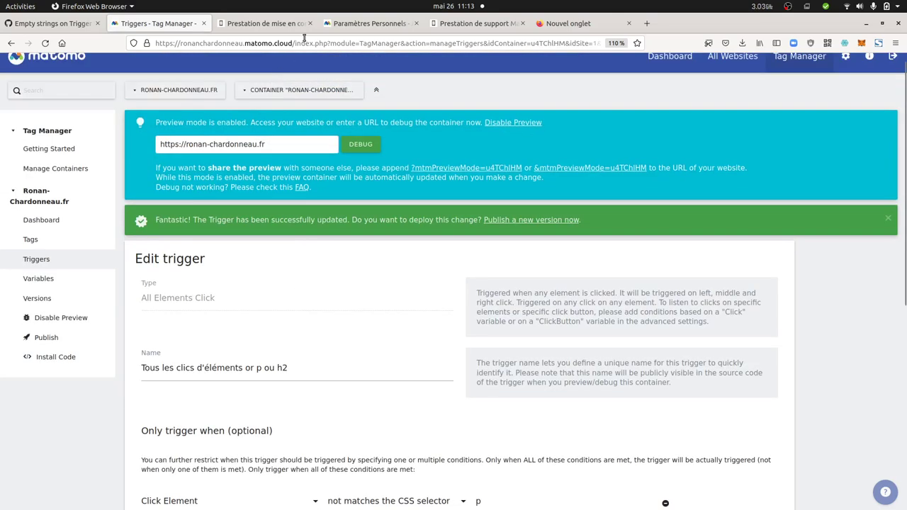
Reload the article, close the developer tools, and test clicks on its bold text and the "Pourquoi s'intéresser à Matomo?" heading
click(298, 23)
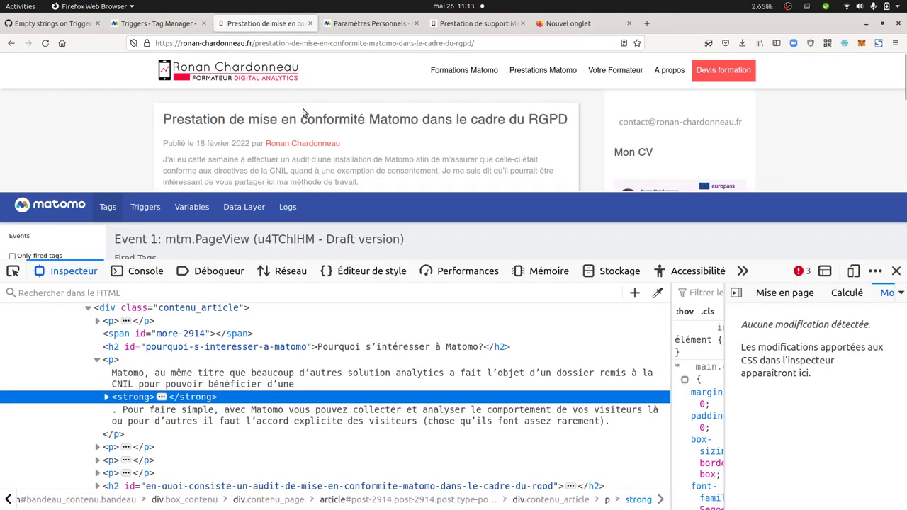
key(F5)
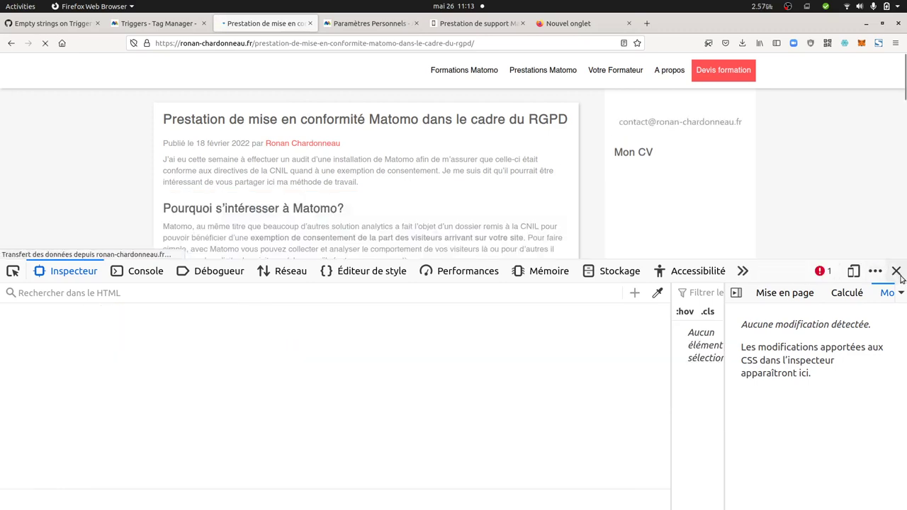
click(897, 273)
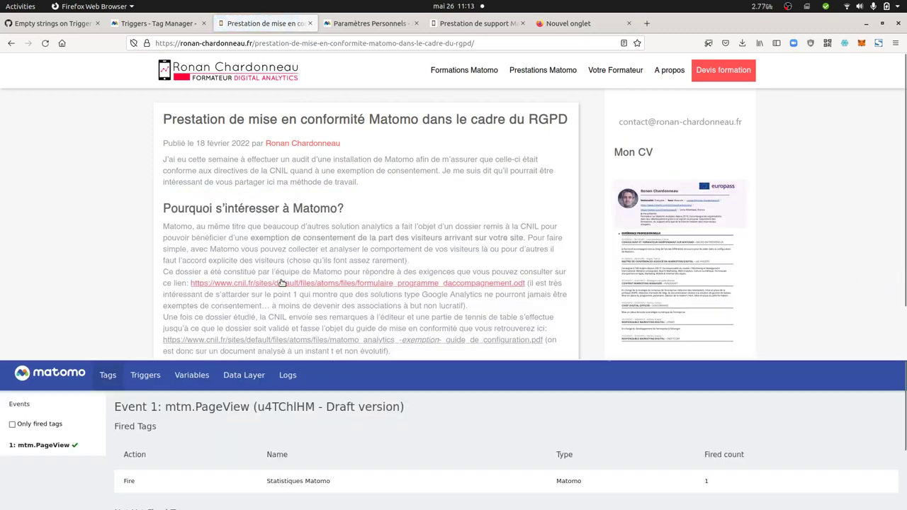
click(281, 238)
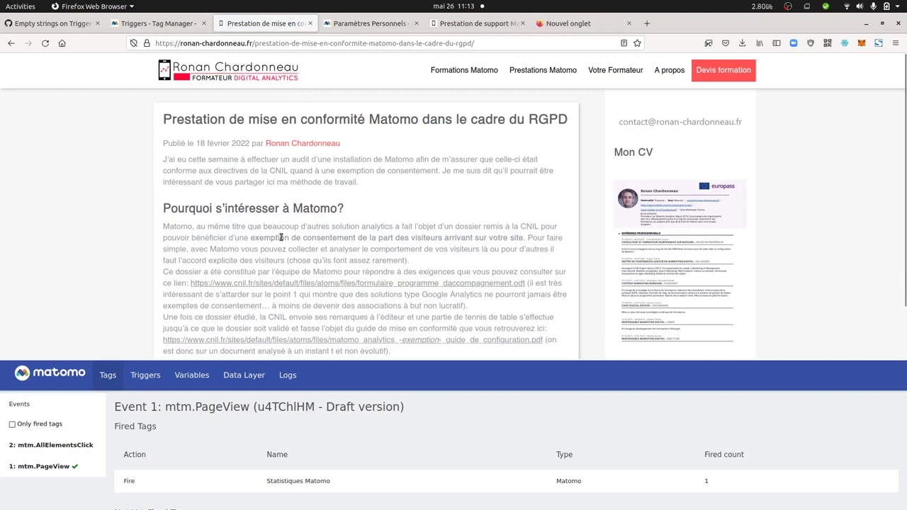
click(283, 210)
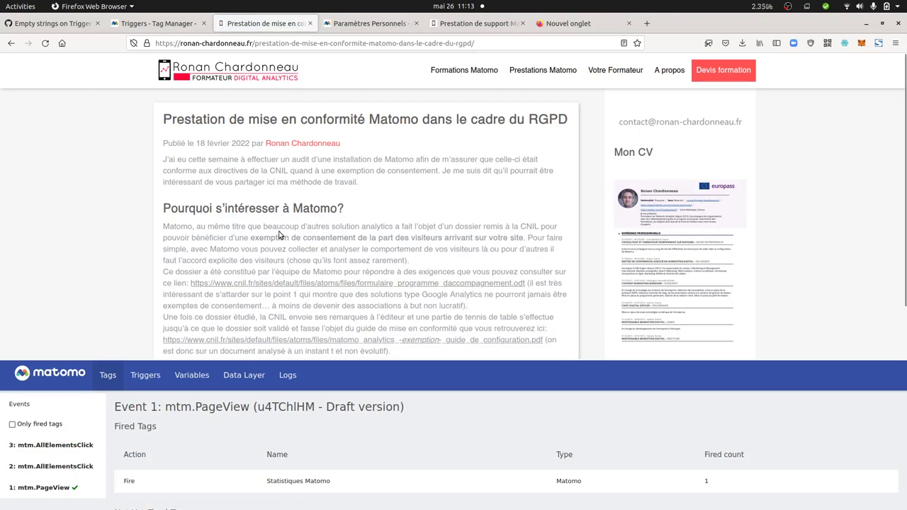
click(280, 235)
click(284, 212)
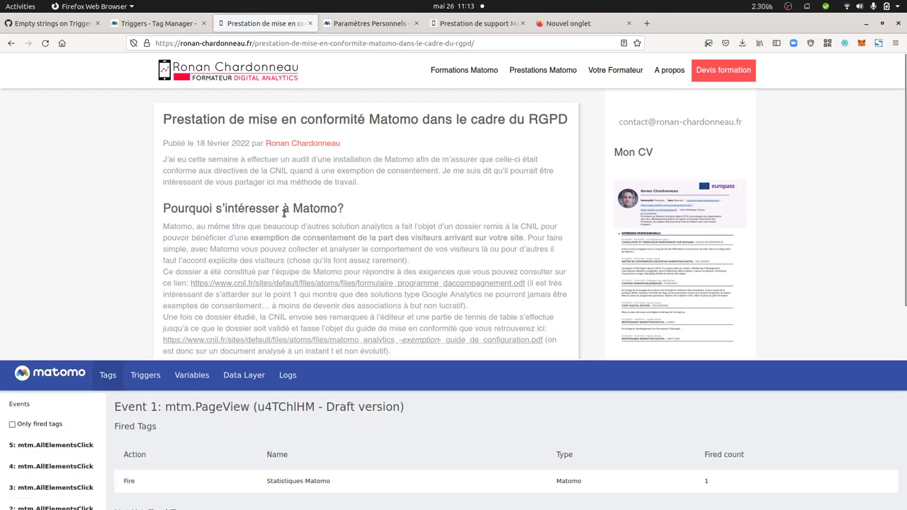
Test a click on the author link below the article's title
scroll(284, 218, down, 2)
scroll(262, 212, up, 2)
click(282, 147)
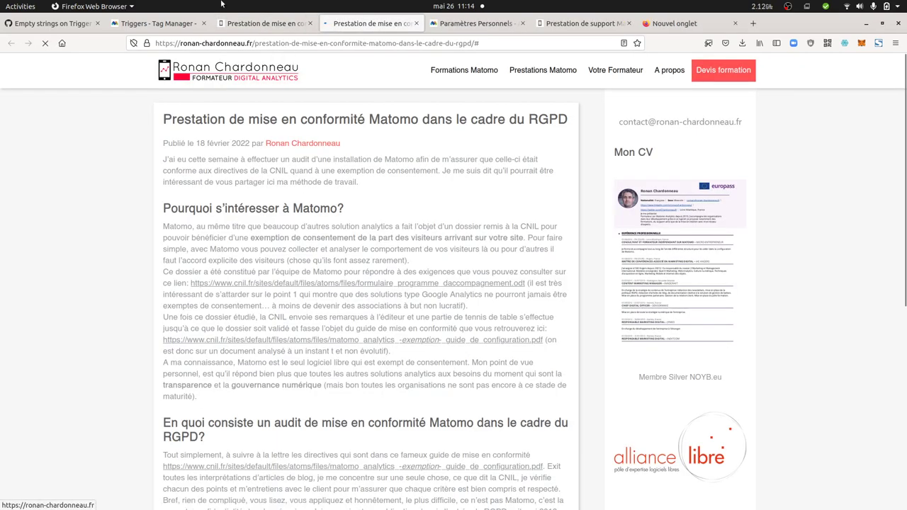
Return to the Matomo trigger page and open the Dashboard in a separate browser tab
key(ctrl+Page_Up)
key(ctrl+Page_Up)
scroll(638, 78, up, 1)
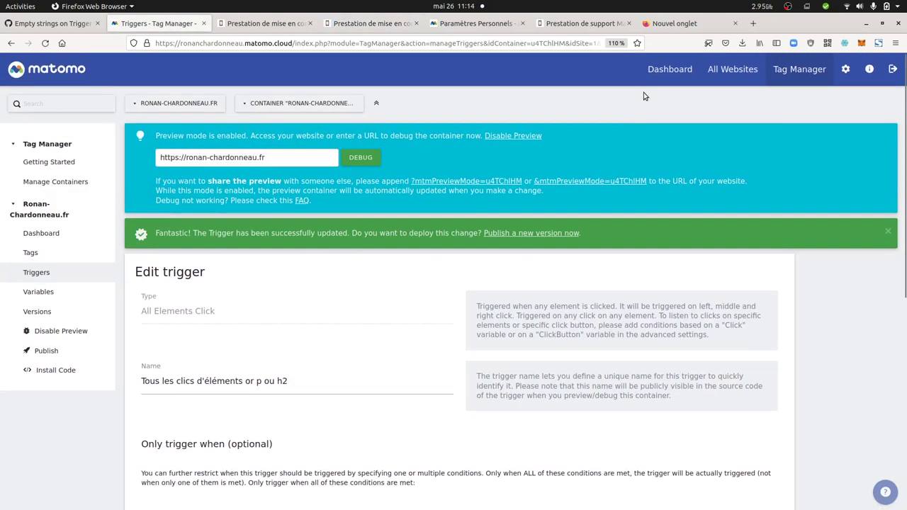
right_click(661, 74)
click(680, 84)
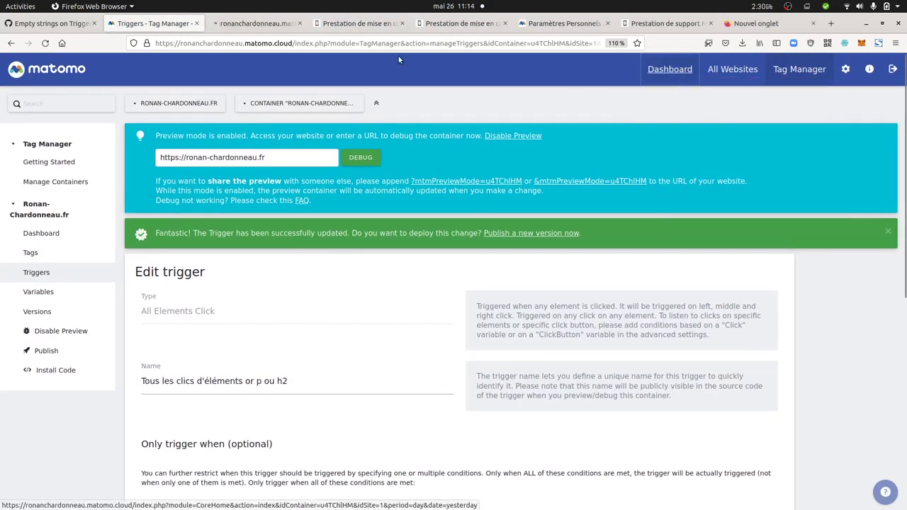
click(253, 24)
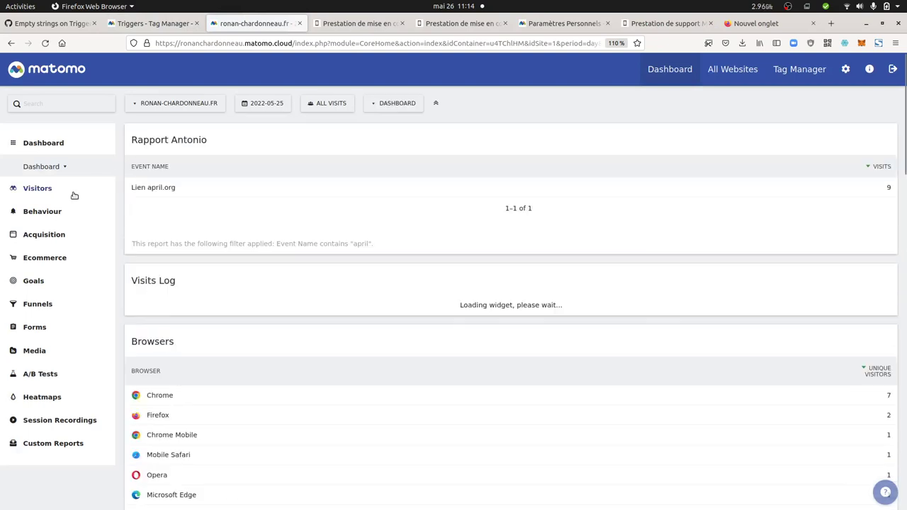
Open the visitors' Visits Log and set its date to 2022-05-26
click(68, 190)
click(69, 206)
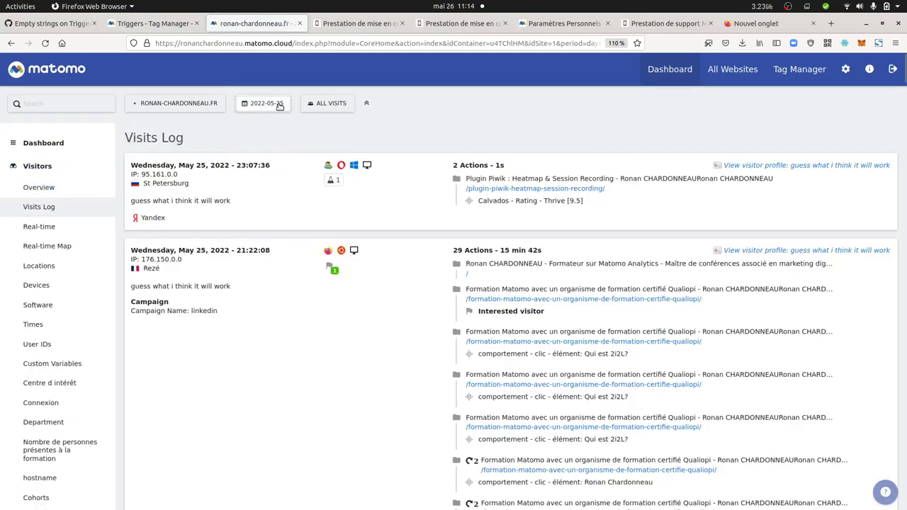
click(279, 104)
click(282, 171)
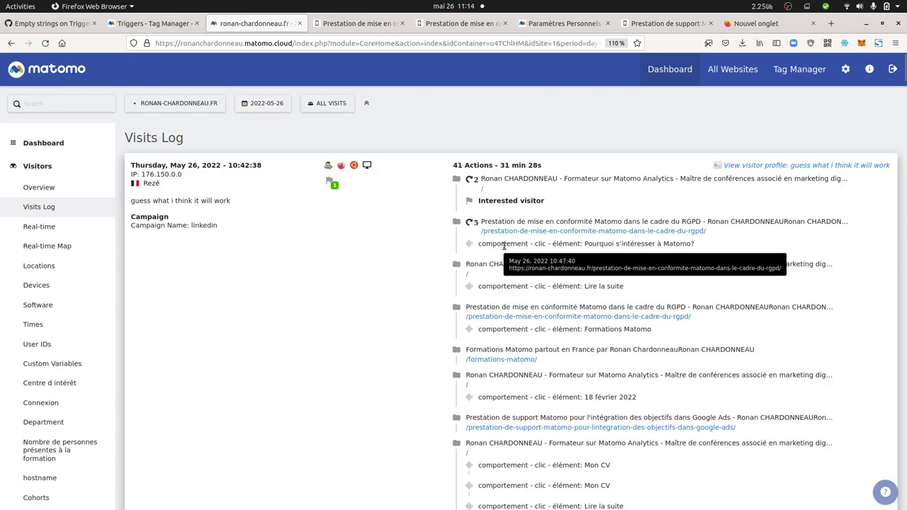
Examine the "comportement - clic - élément" events recorded in the May 26, 2022 visit
scroll(637, 245, down, 5)
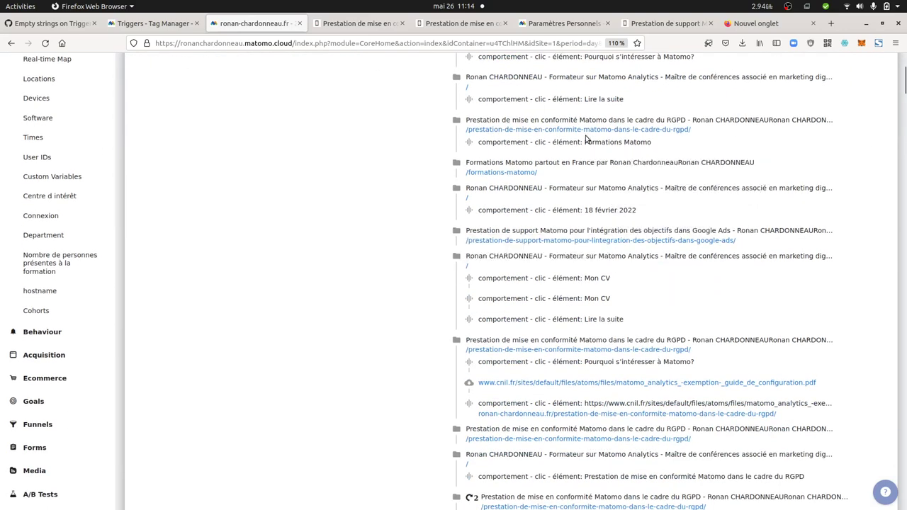
drag(586, 142, 650, 143)
scroll(591, 165, down, 3)
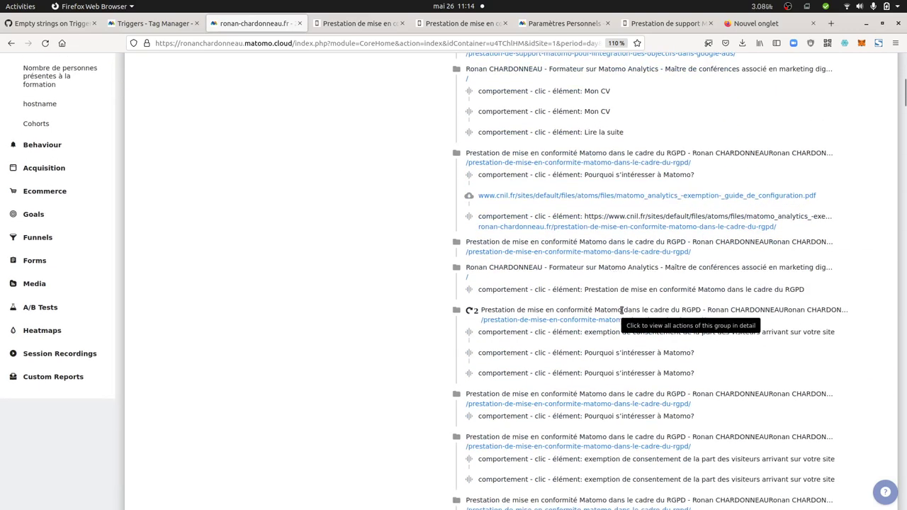
scroll(621, 310, down, 3)
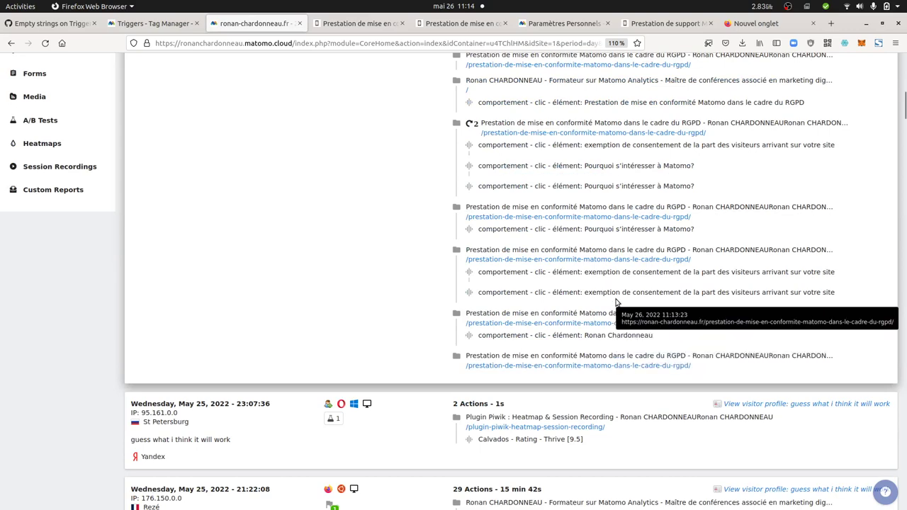
scroll(615, 303, down, 2)
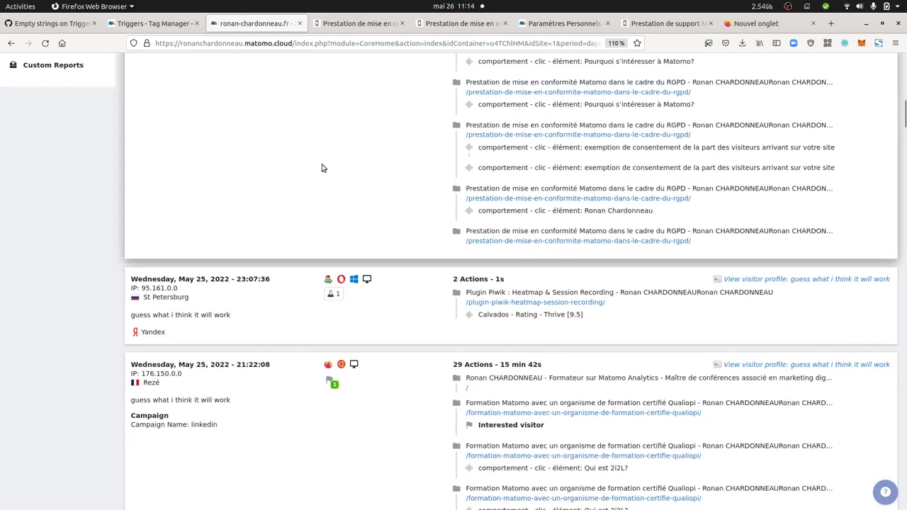
scroll(320, 167, up, 5)
scroll(321, 167, up, 5)
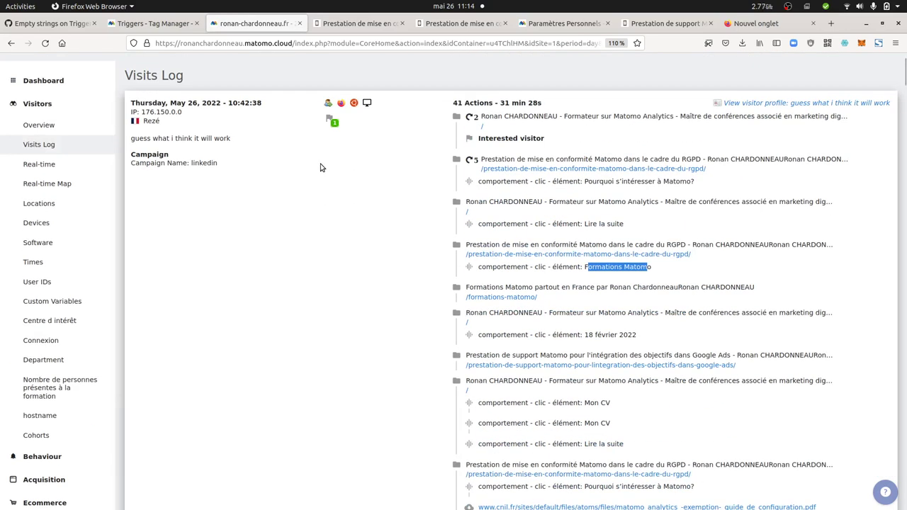